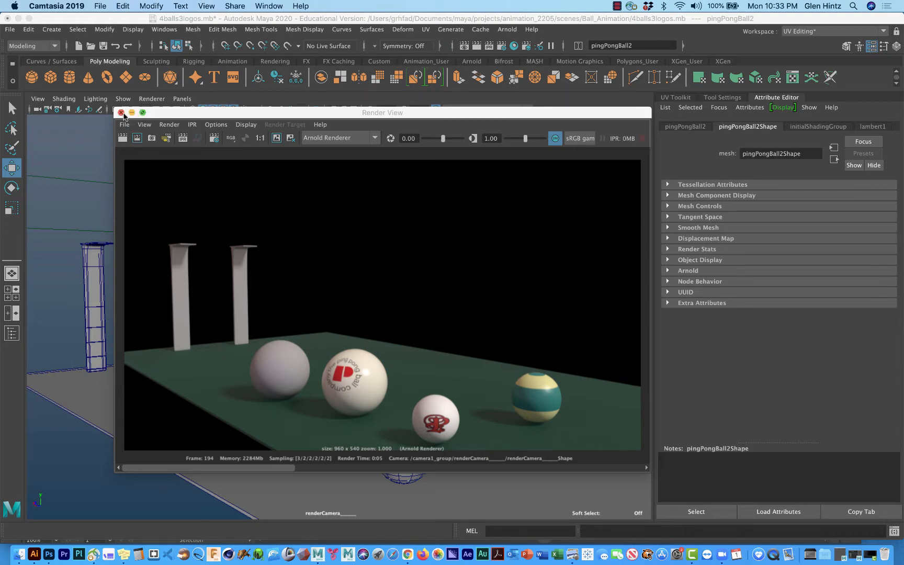
Step: Close the render view and open the UV Editor for the selected ping pong ball
left_click(121, 112)
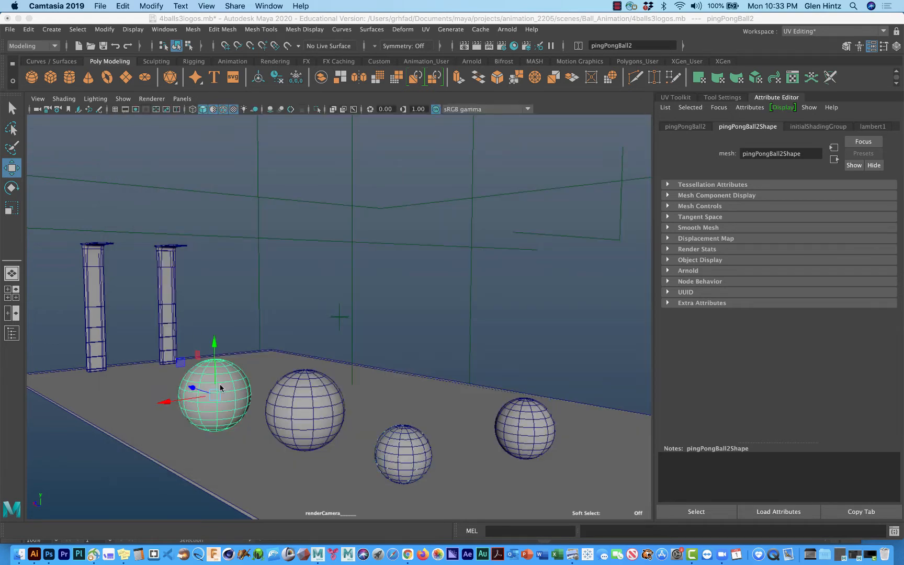
left_click(427, 29)
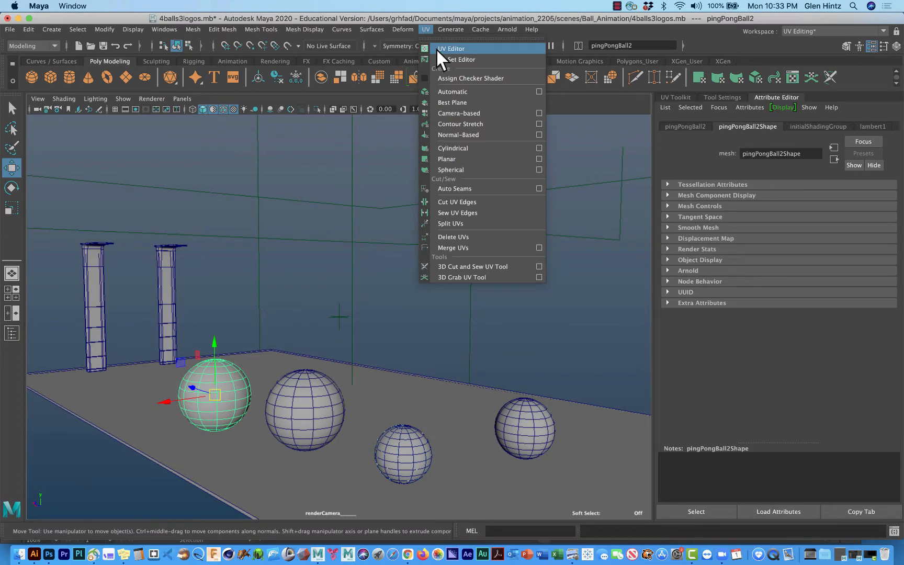
left_click(437, 49)
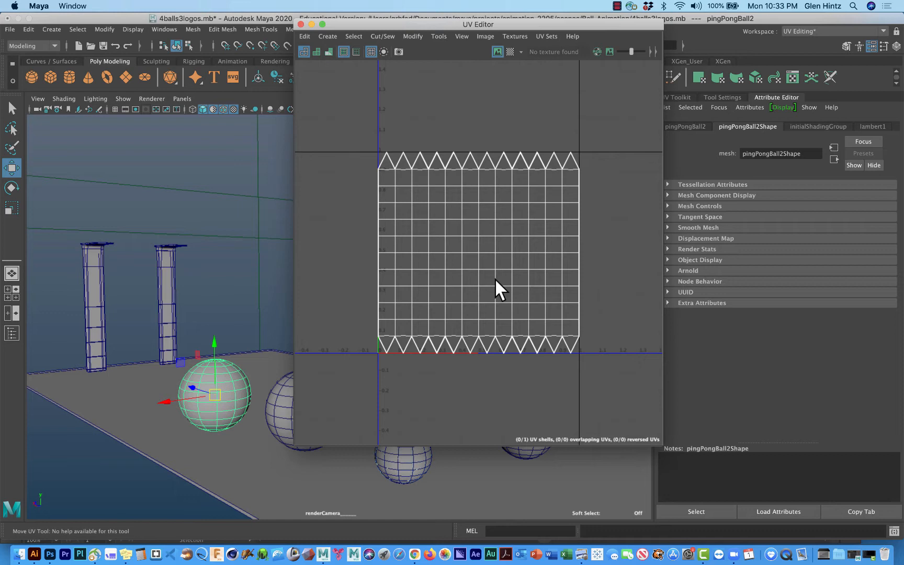
Step: Open the UV Snapshot options, enlarge the dialog to show the full file path, and move it clear of the UV layout
left_click(486, 36)
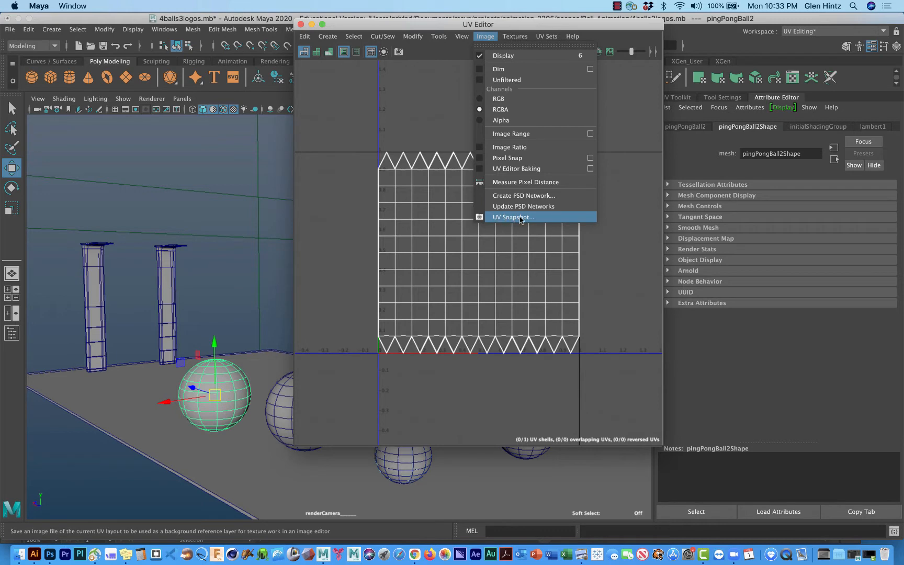
left_click(528, 217)
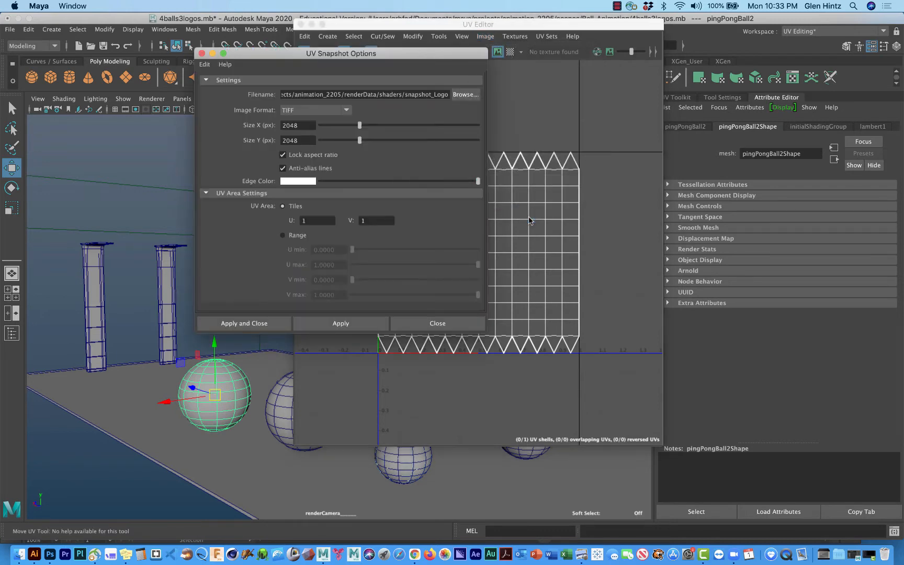
left_click_drag(485, 332, 607, 425)
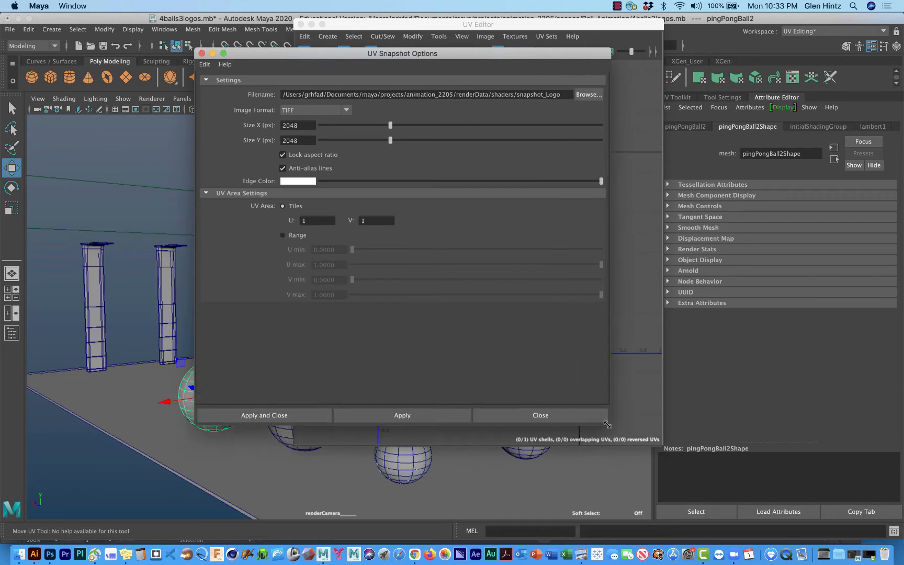
left_click_drag(549, 56, 269, 76)
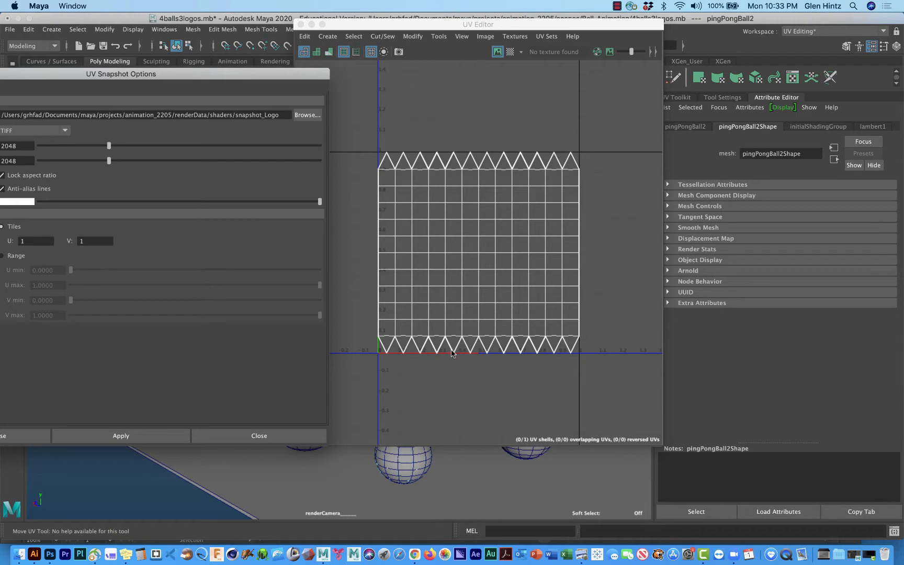
scroll(457, 348, "down", 5)
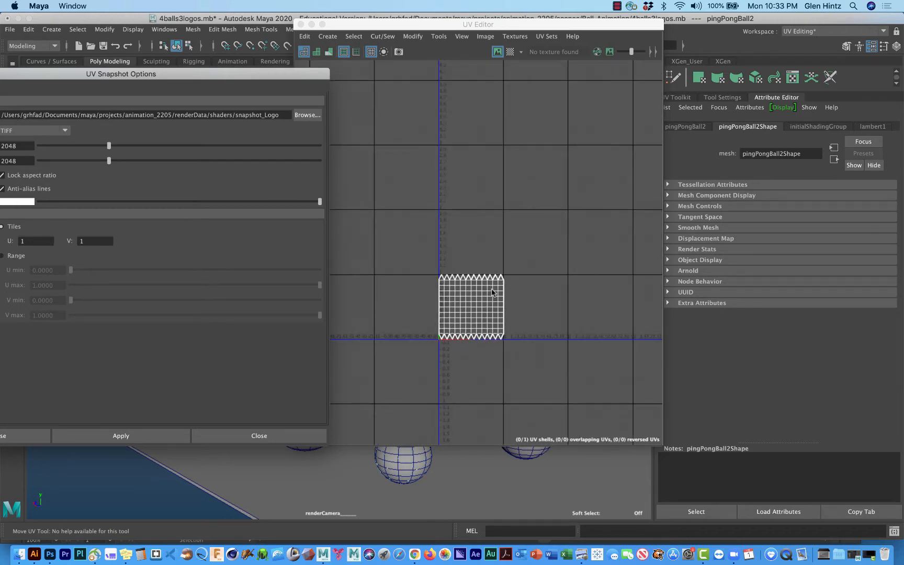
scroll(490, 298, "up", 3)
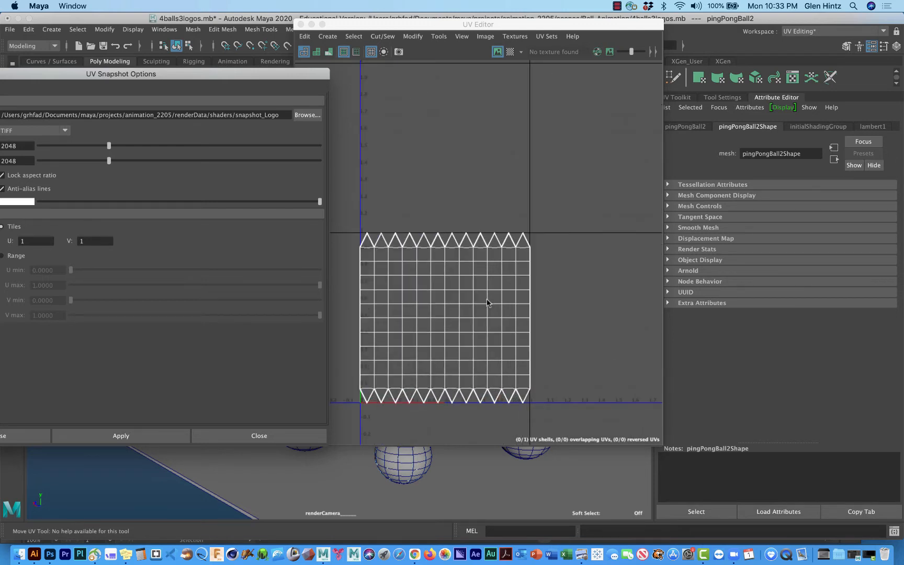
left_click(474, 284)
scroll(474, 283, "up", 1)
middle_click_drag(474, 283, 513, 179, "alt")
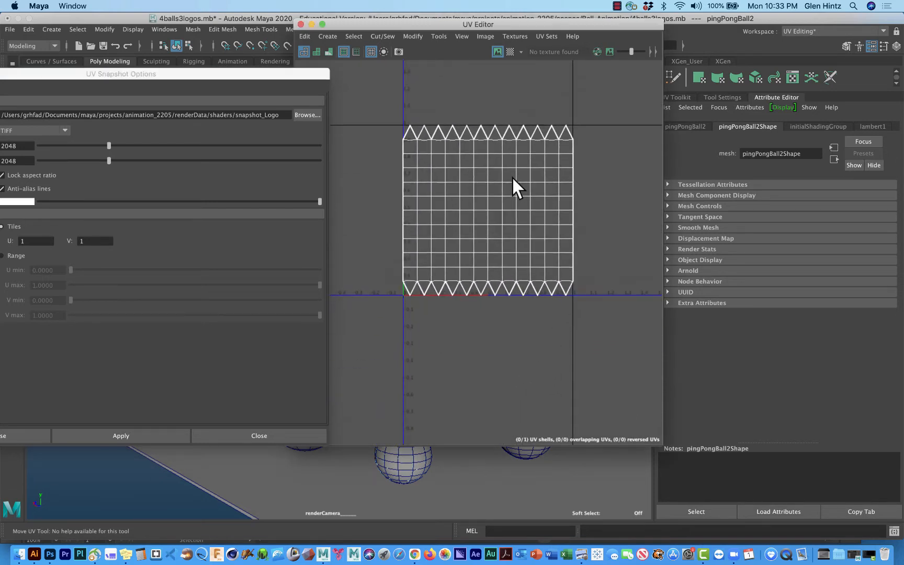
Step: Export the ball's UV snapshot as a 2048 x 2048 TIFF named snapshot_Logo in renderData/shaders, overwriting the existing file
left_click_drag(292, 75, 491, 70)
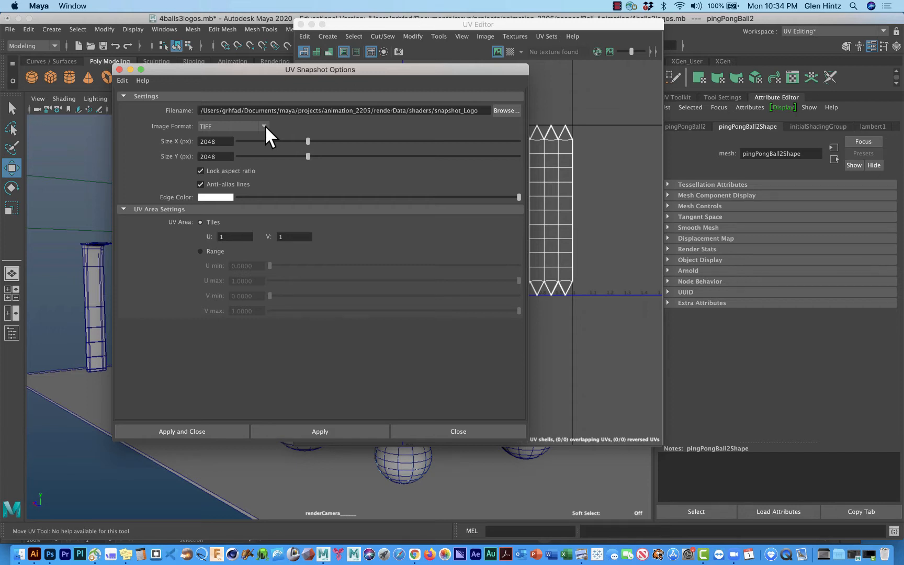
left_click(264, 126)
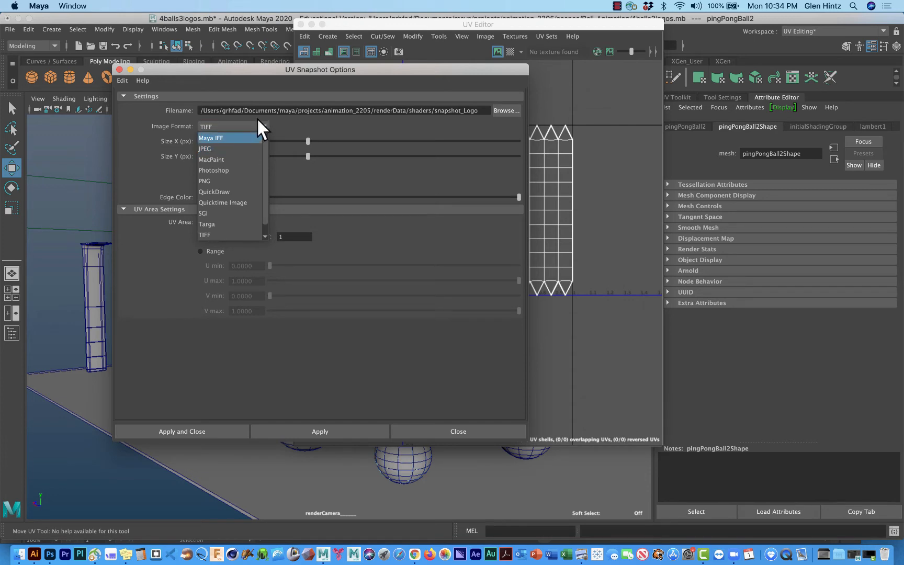
left_click(266, 126)
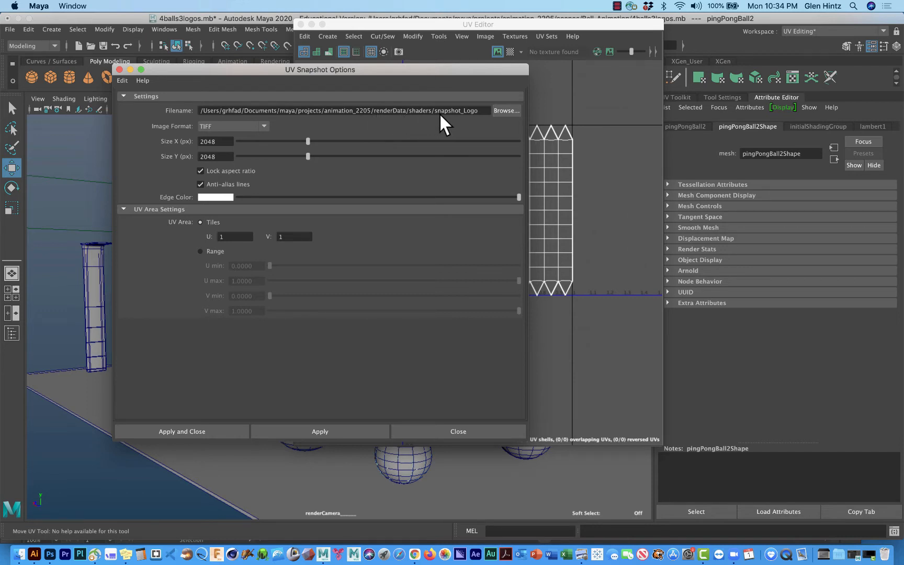
left_click(207, 429)
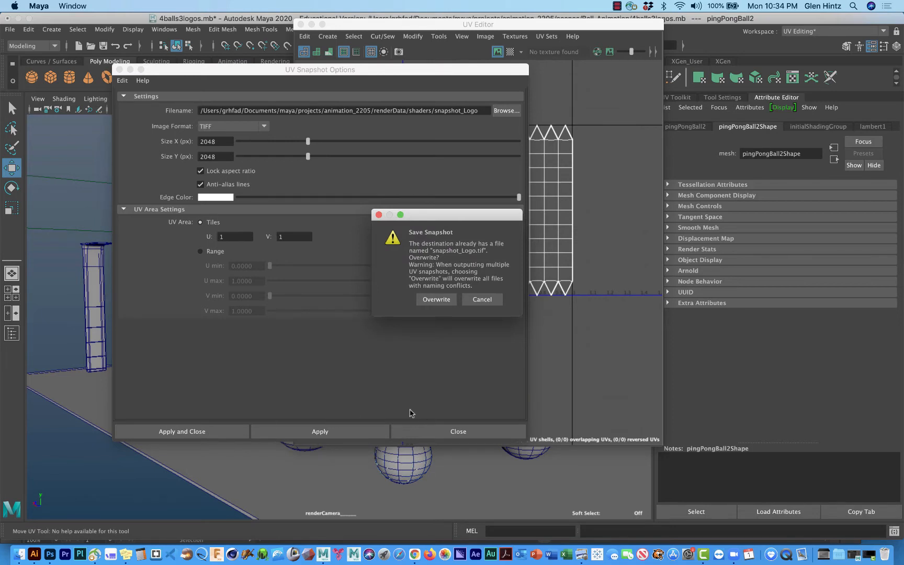
left_click(435, 301)
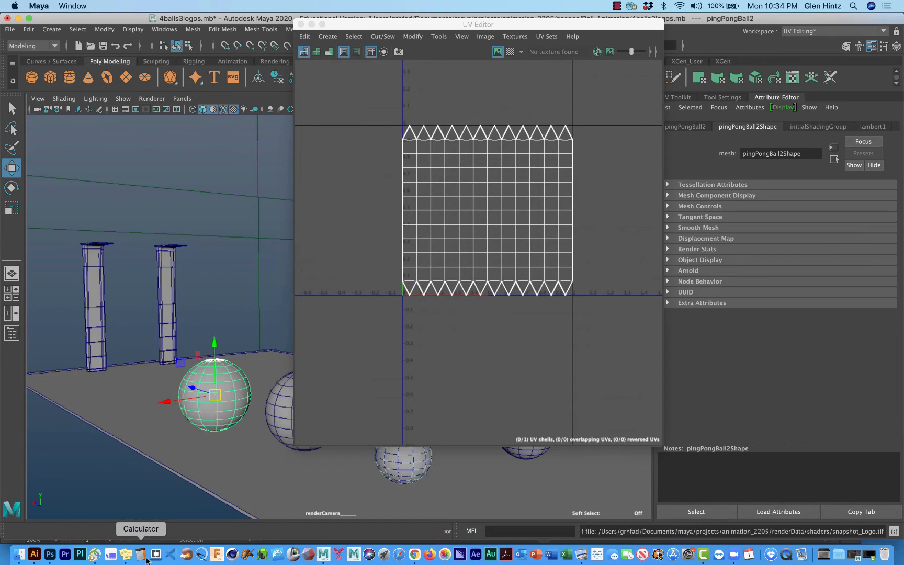
Step: Switch to Photoshop and close the open documents snapshot_LogoAI_file.tif, LogoDemoRecord.psd and pingCoLogo.psd
left_click(50, 554)
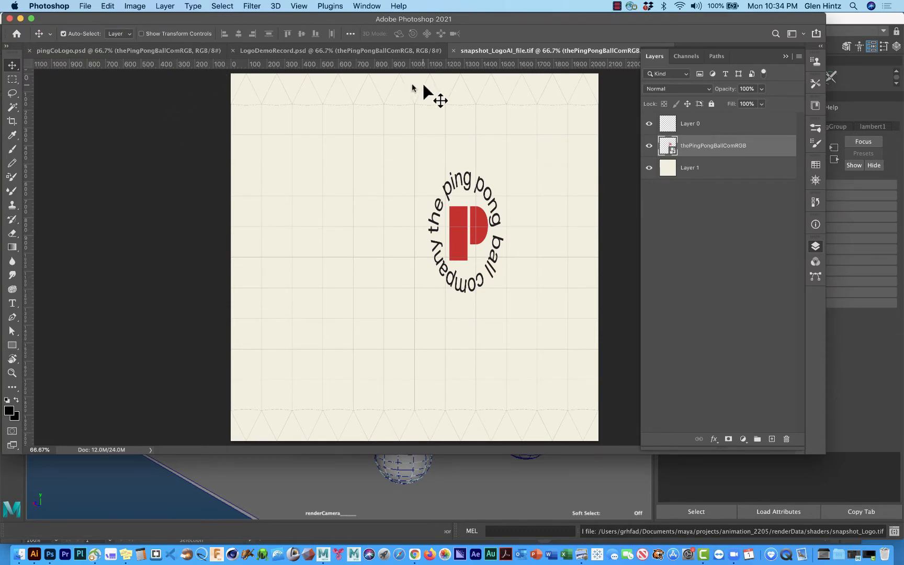
left_click(453, 50)
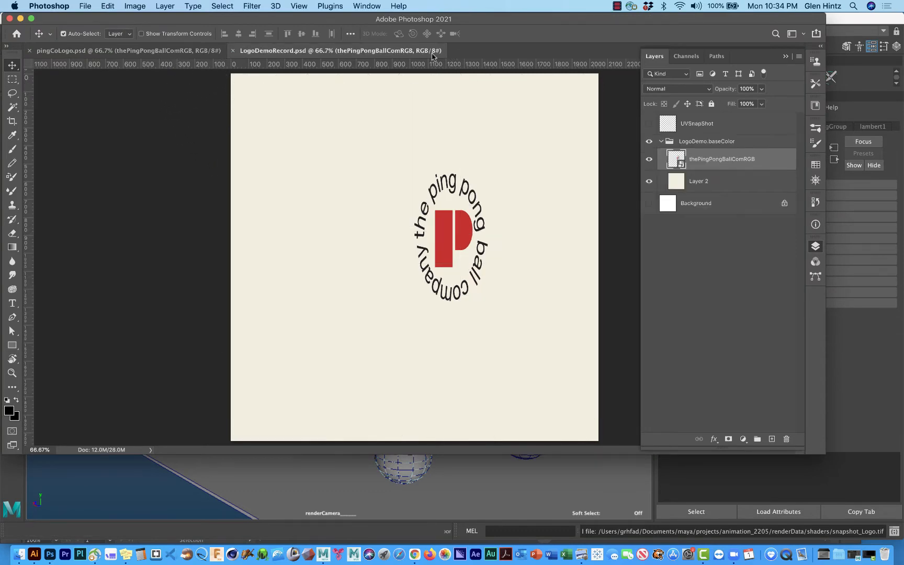
left_click(233, 50)
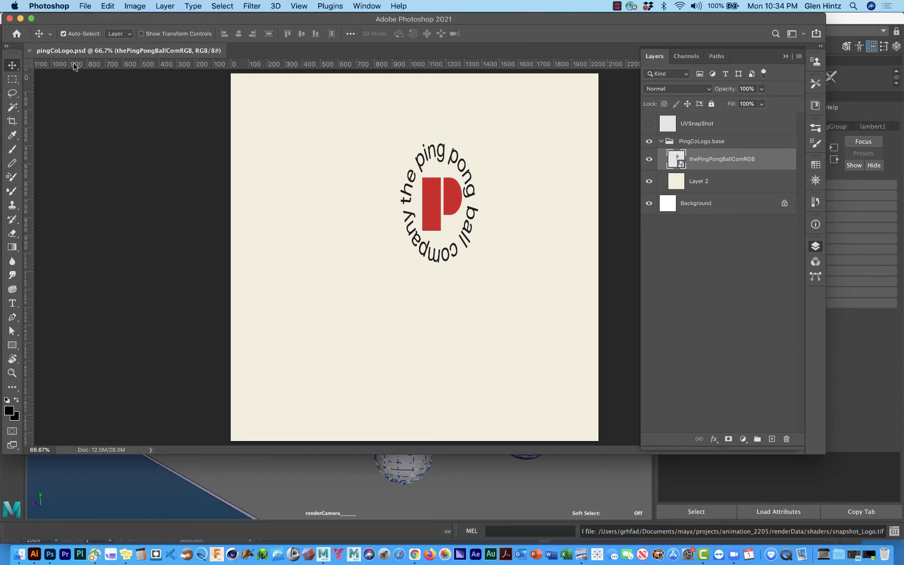
left_click(29, 51)
Step: Open snapshot_Logo.tif from the shaders folder
left_click(83, 6)
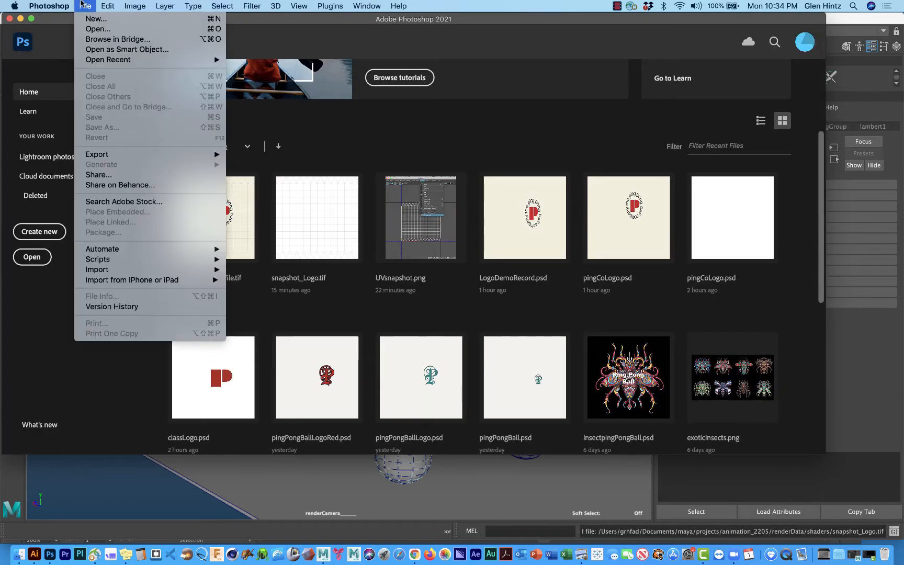
left_click(98, 29)
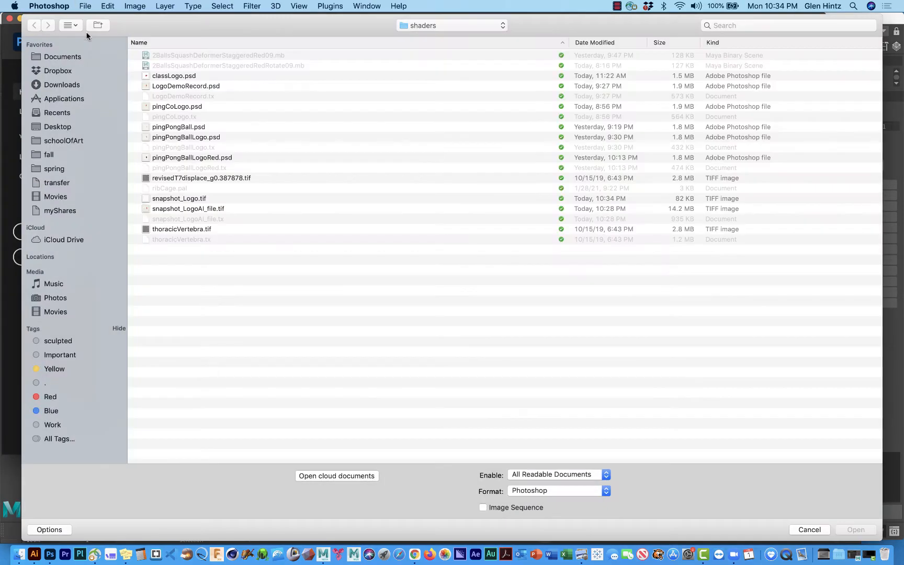
left_click(170, 195)
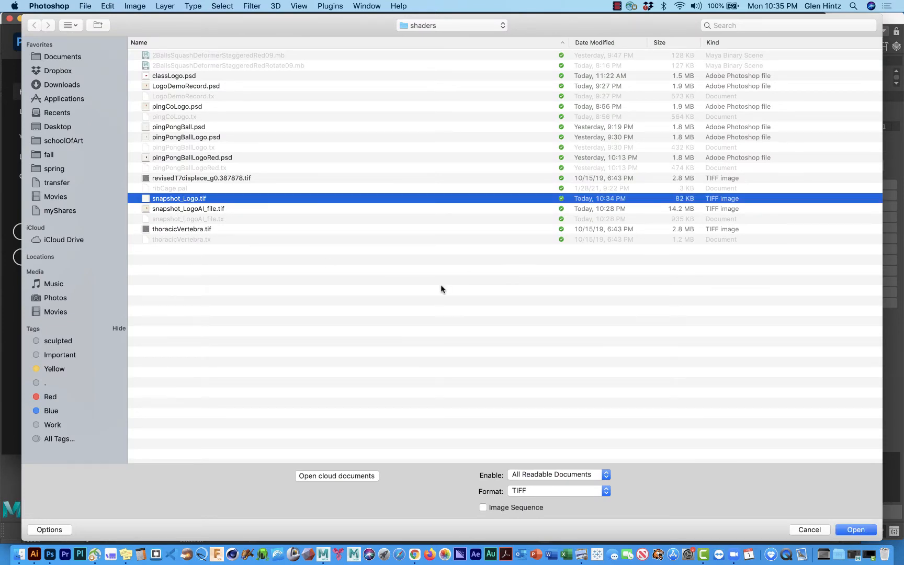
left_click(853, 529)
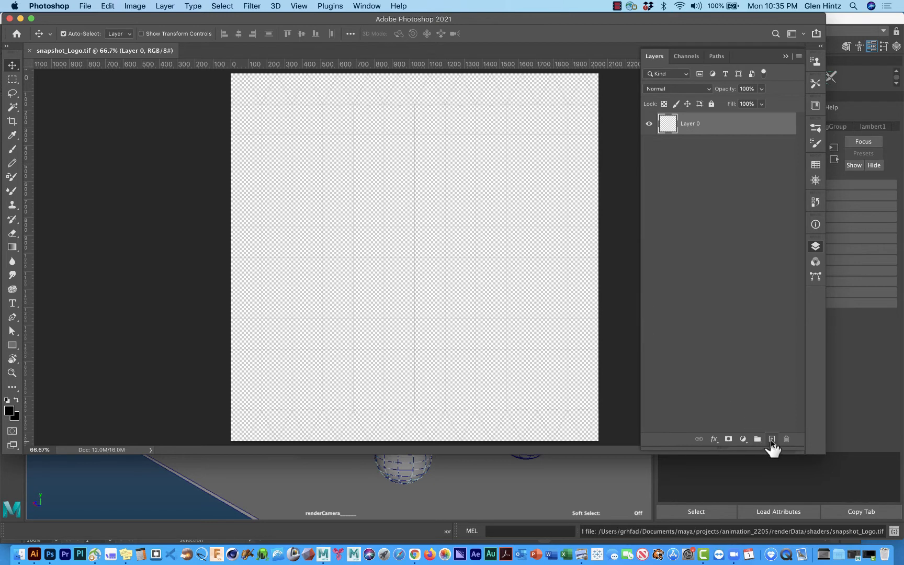
Step: Add a new layer beneath the UV snapshot layer and fill it with 50% Gray
left_click(772, 440)
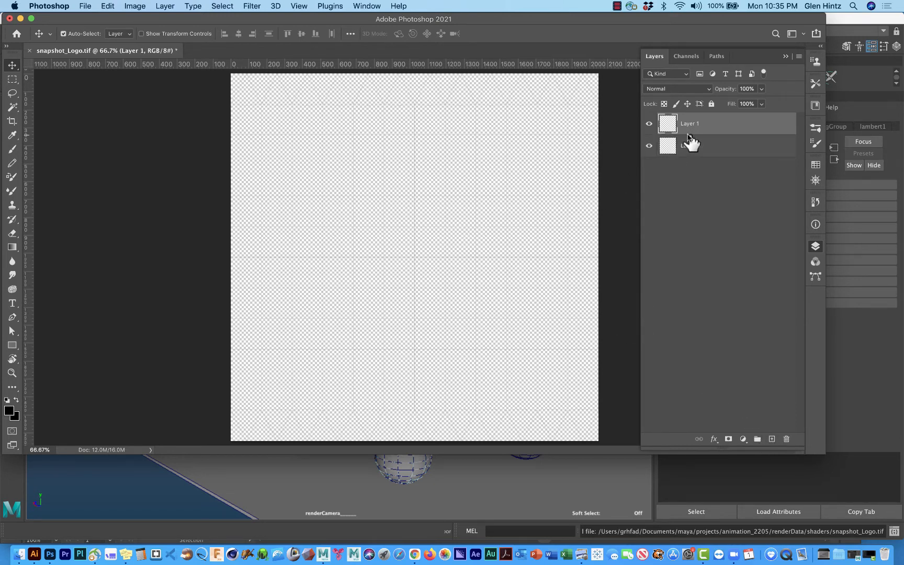
left_click_drag(692, 130, 684, 168)
left_click(109, 8)
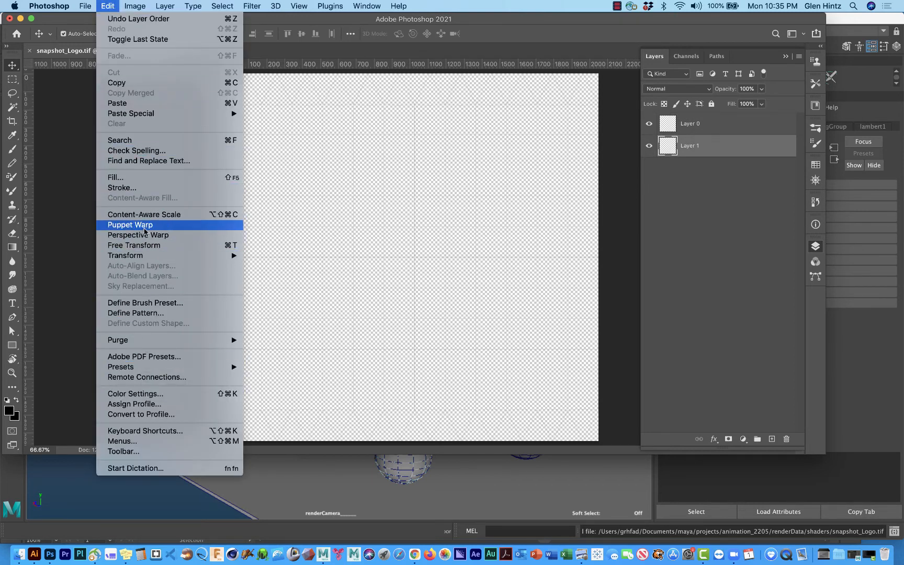
left_click(144, 179)
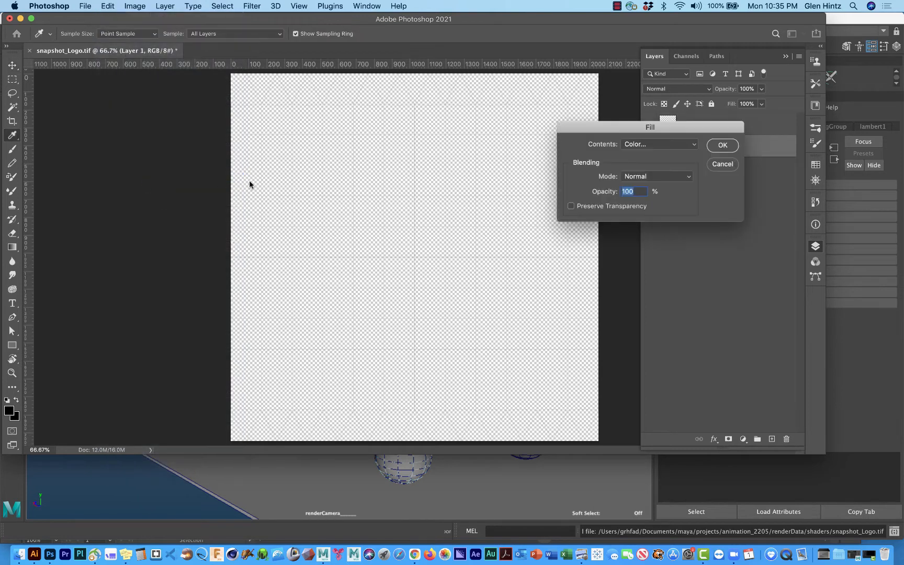
left_click(693, 145)
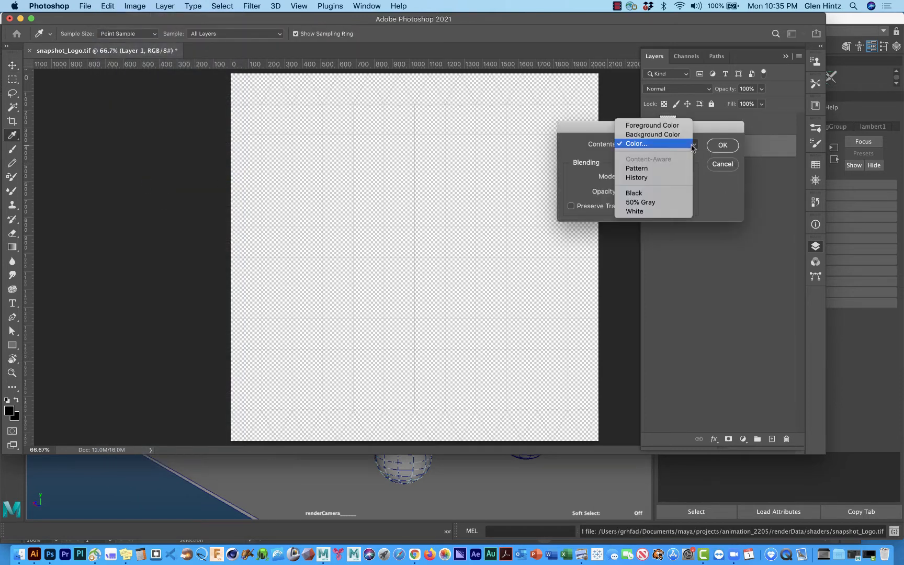
left_click(660, 203)
left_click(722, 146)
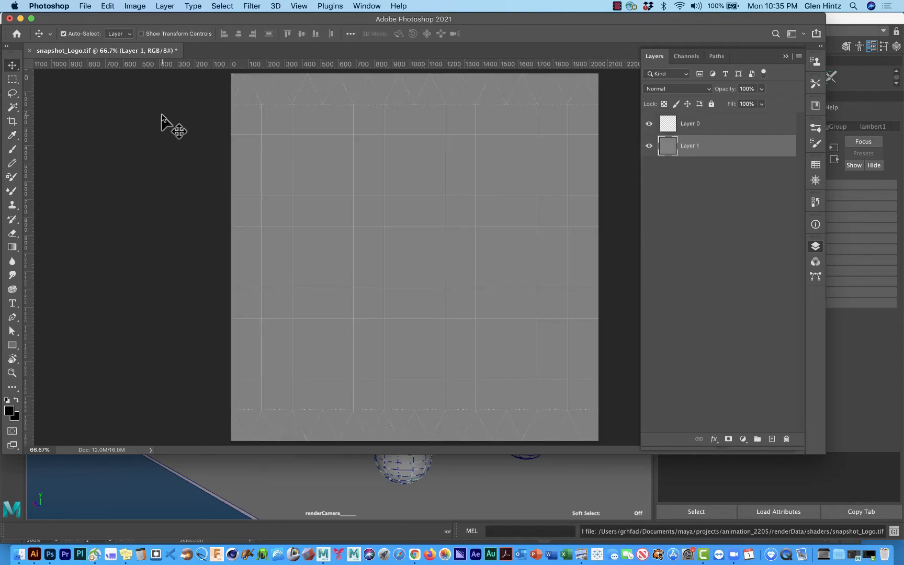
Step: Place thePingPongBallComRGB.ai from the sourceimages folder as an embedded smart object above the gray layer, cropped to its bounding box
left_click(85, 7)
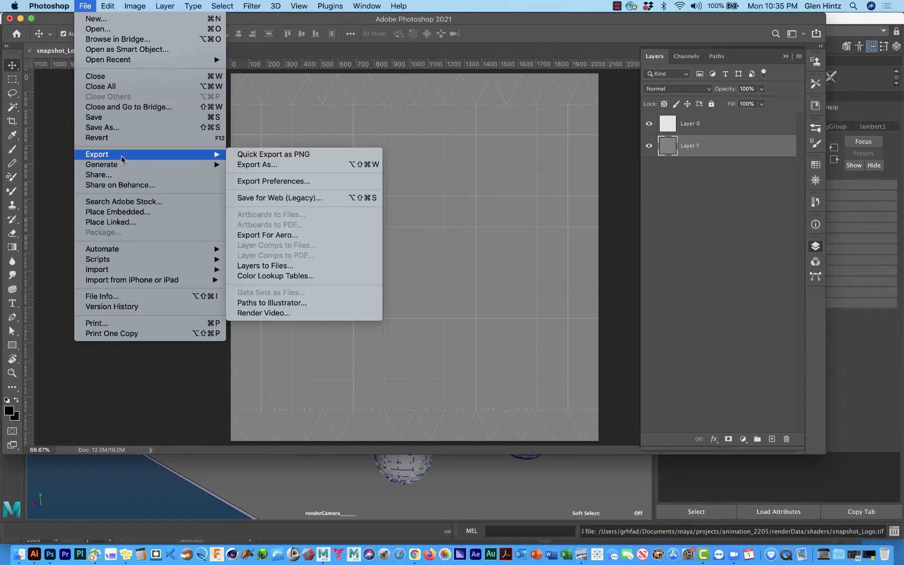
mouse_move(117, 258)
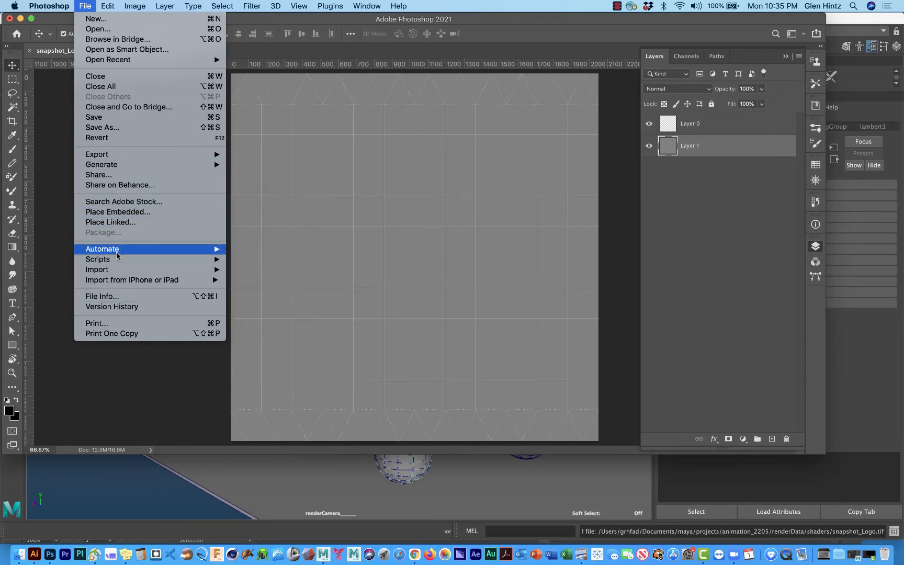
left_click(118, 212)
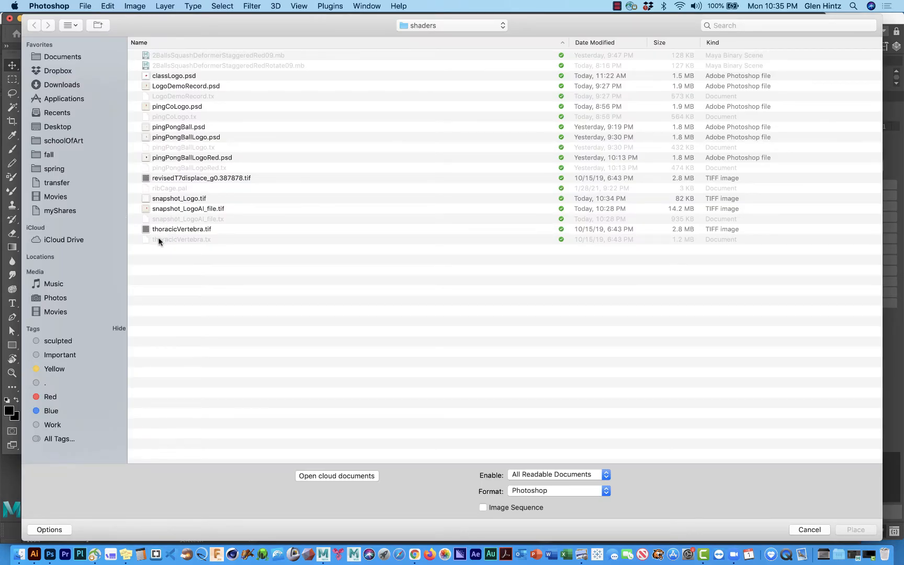
left_click(425, 25)
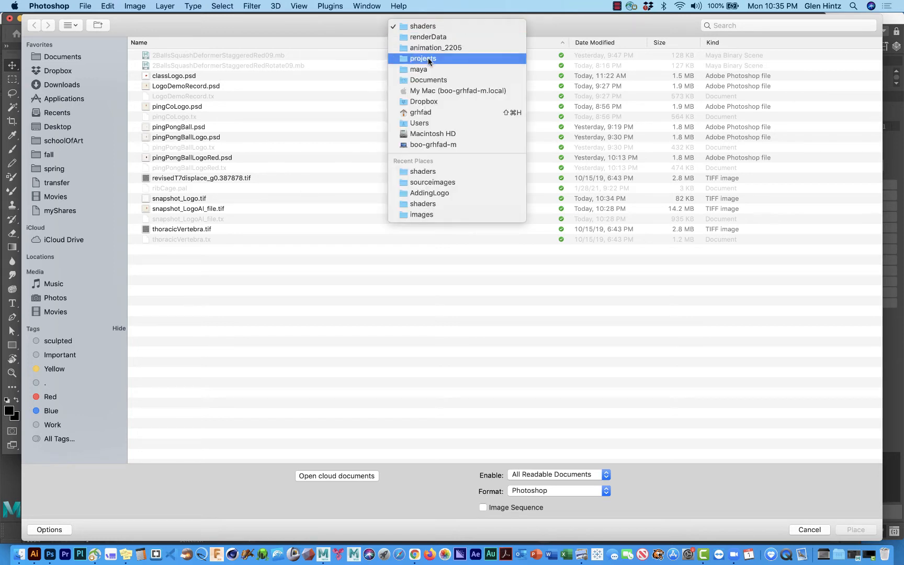
left_click(431, 183)
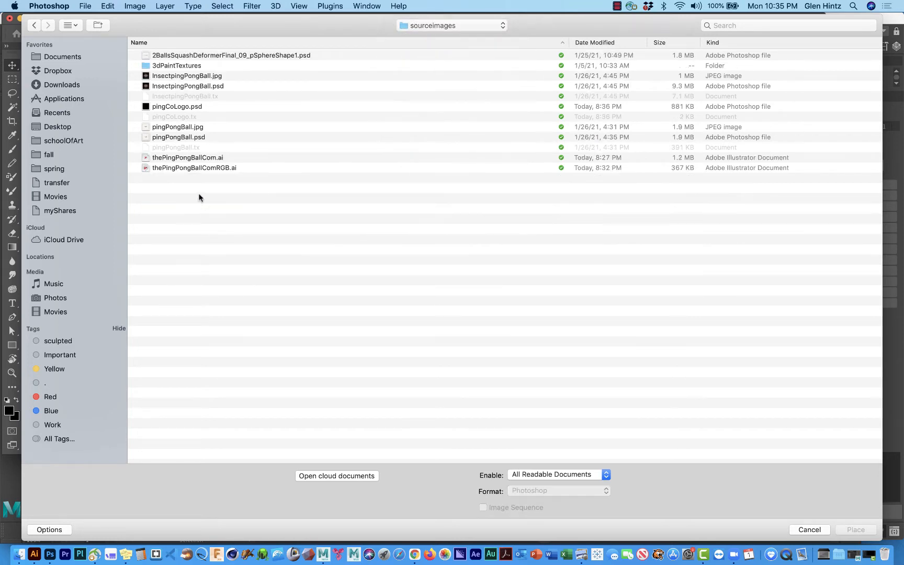
left_click(191, 168)
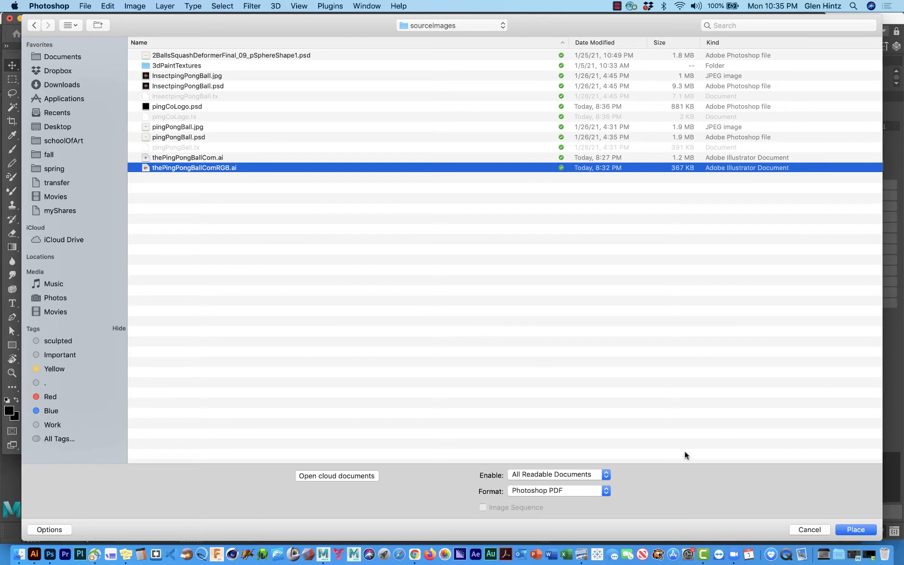
left_click(843, 529)
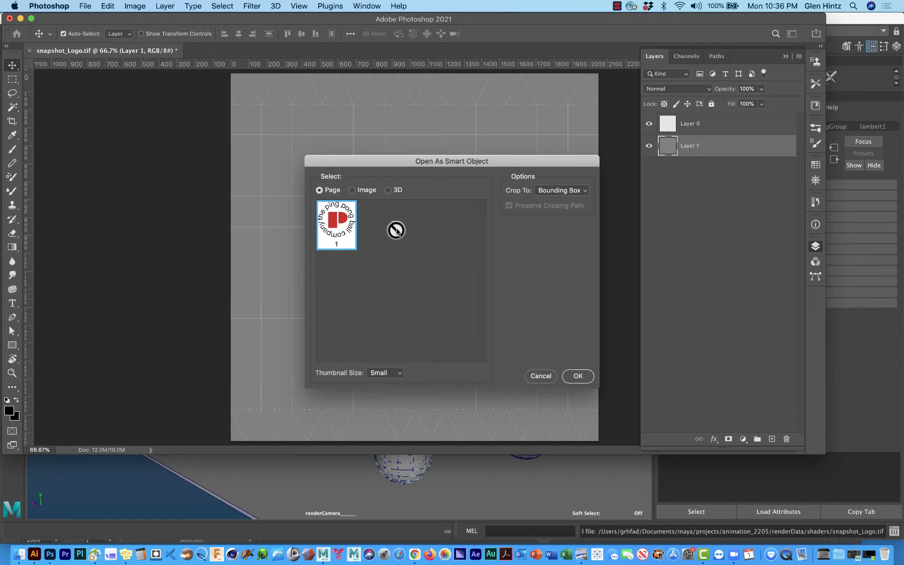
left_click(576, 376)
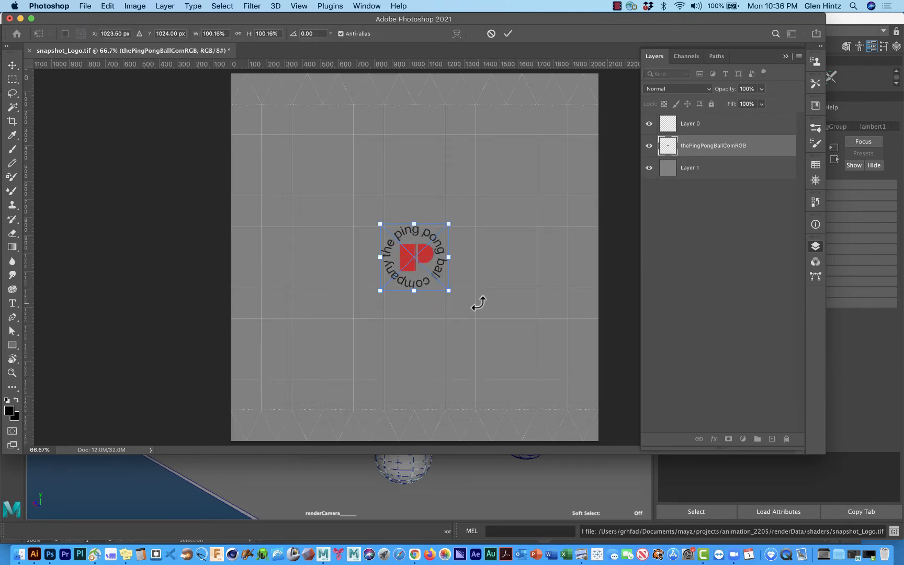
Step: Scale the placed logo proportionally to about 203% and position it right of the canvas centre, at about X 1370, Y 1024 px
left_click_drag(436, 270, 527, 299)
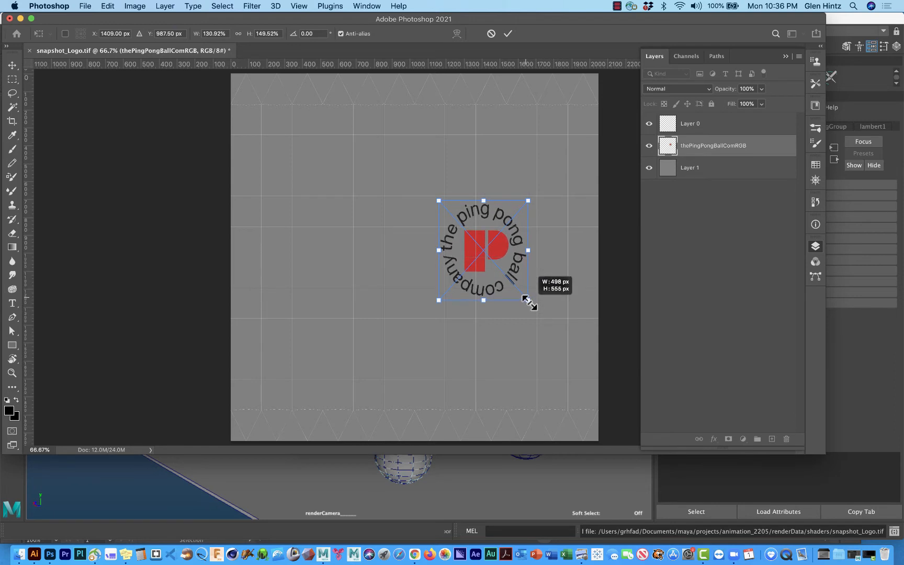
key("super+z")
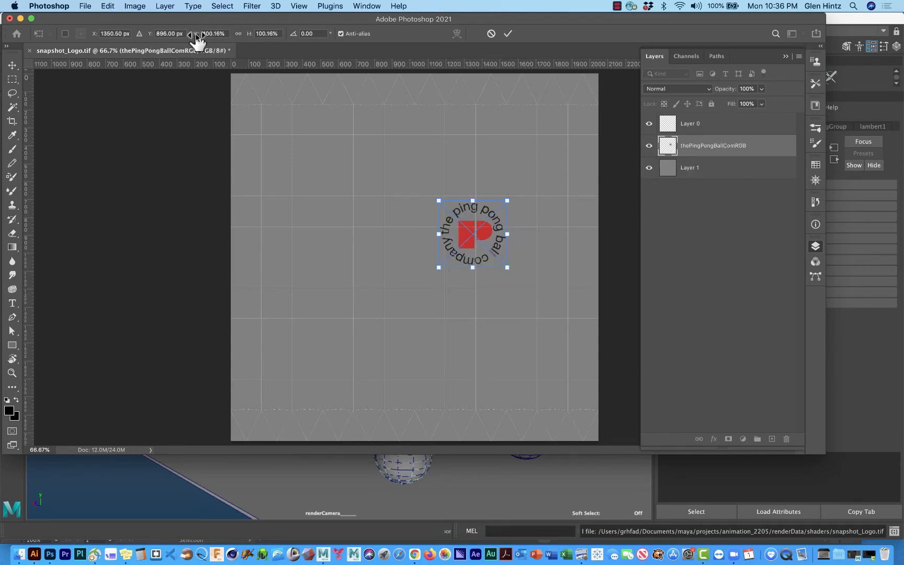
left_click(238, 33)
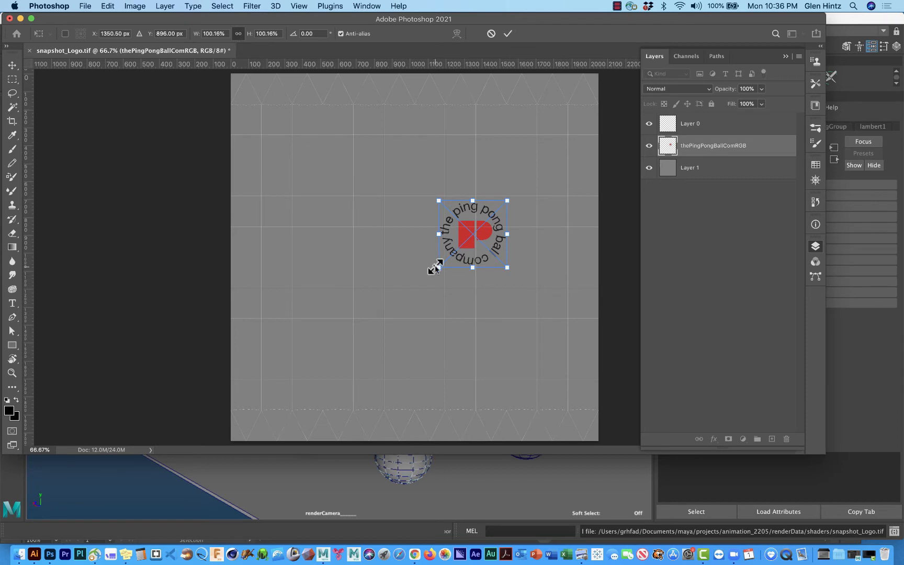
left_click_drag(437, 268, 400, 303)
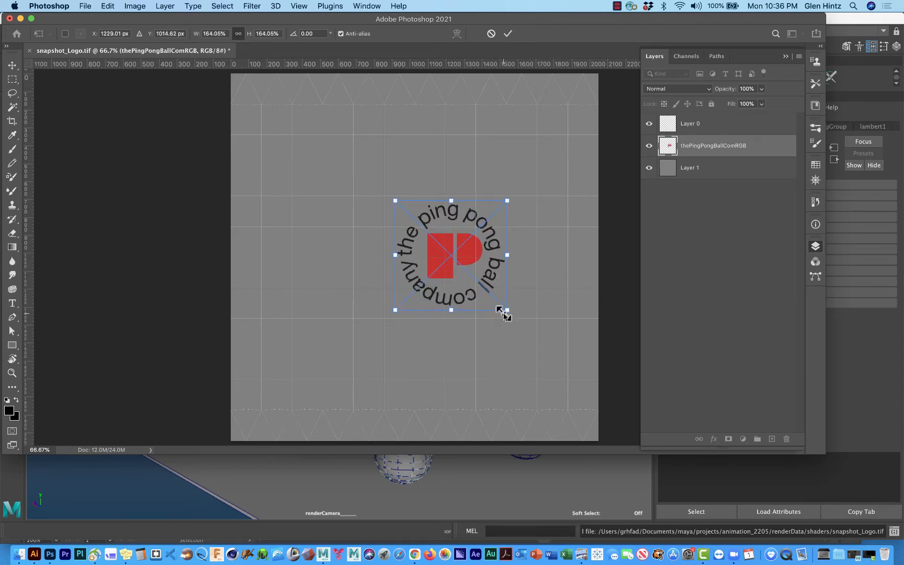
left_click_drag(506, 309, 523, 286)
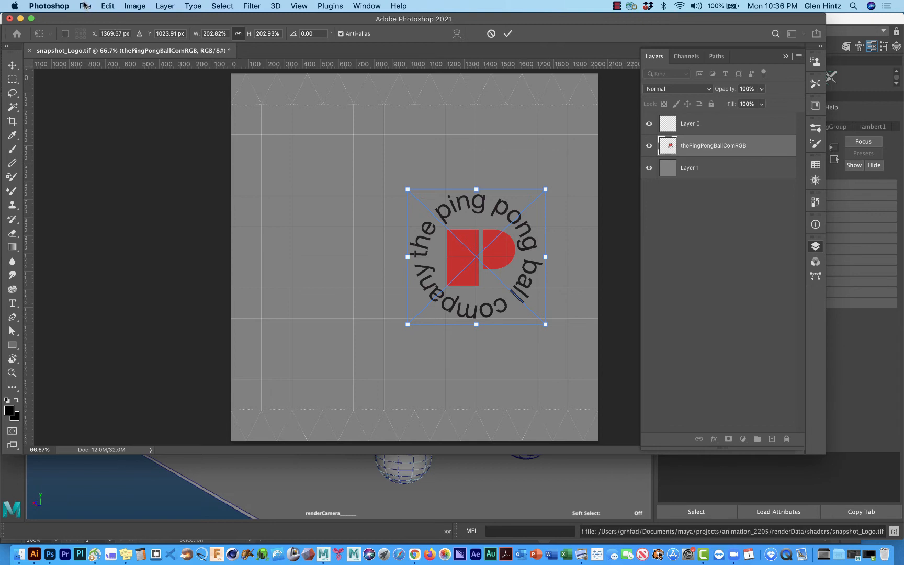
Step: Fill the gray background layer, Layer 1, with the cream color #f3f0de in Normal mode at 100% opacity
left_click(696, 168)
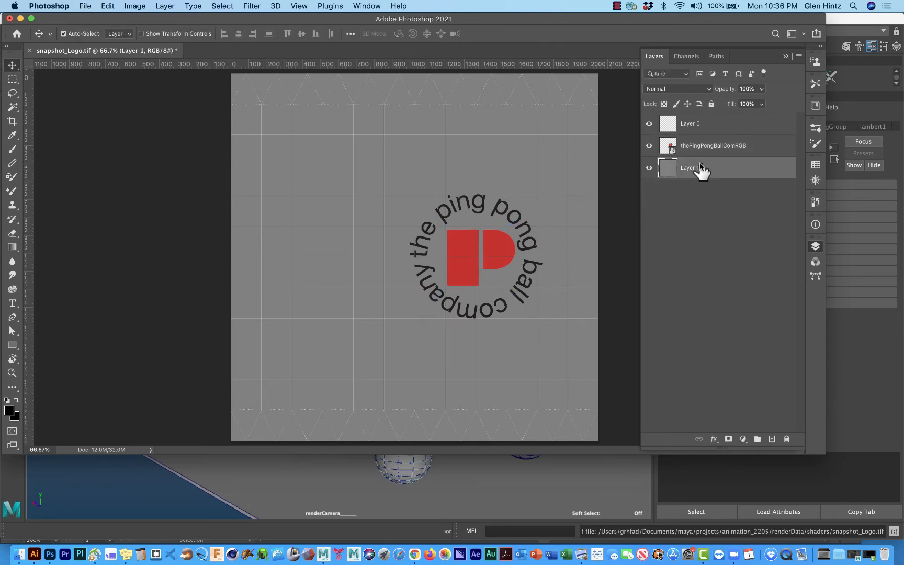
left_click(106, 7)
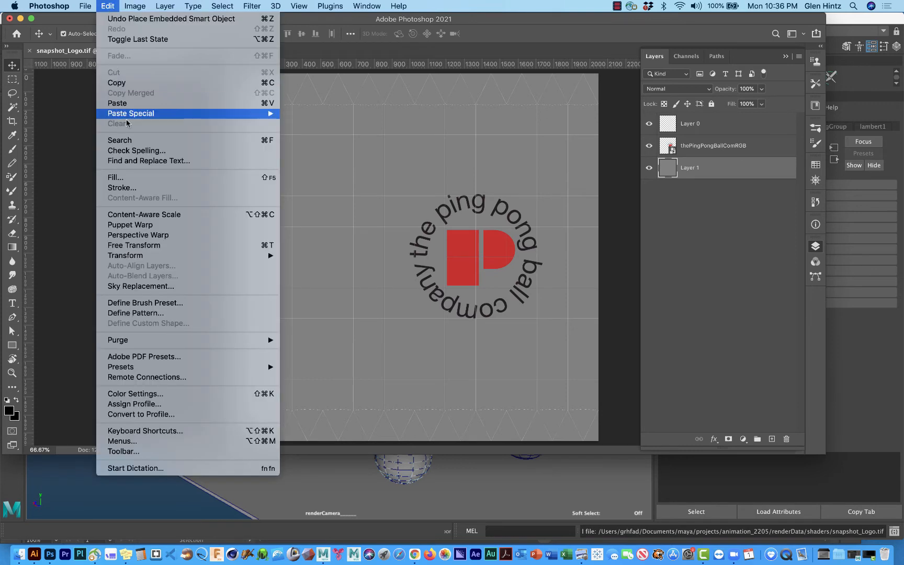
left_click(136, 179)
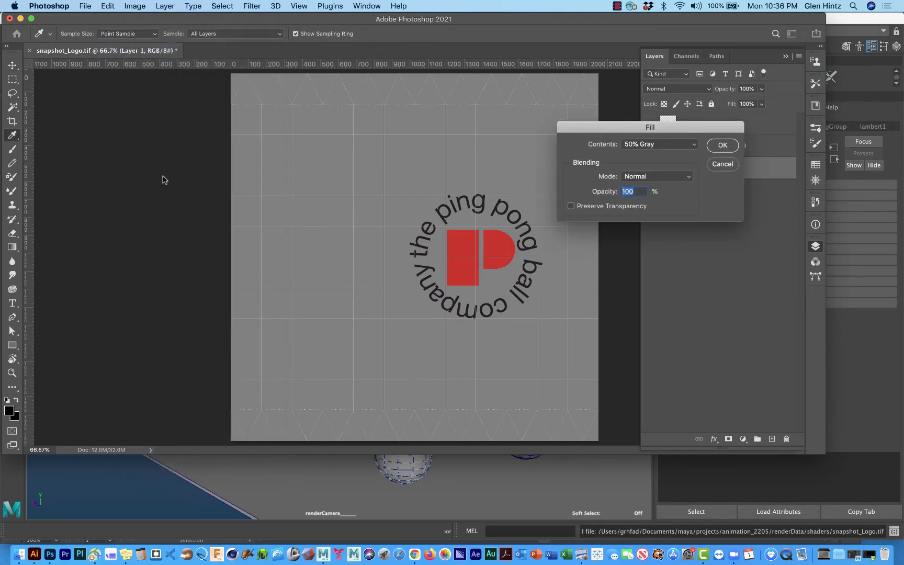
left_click(694, 145)
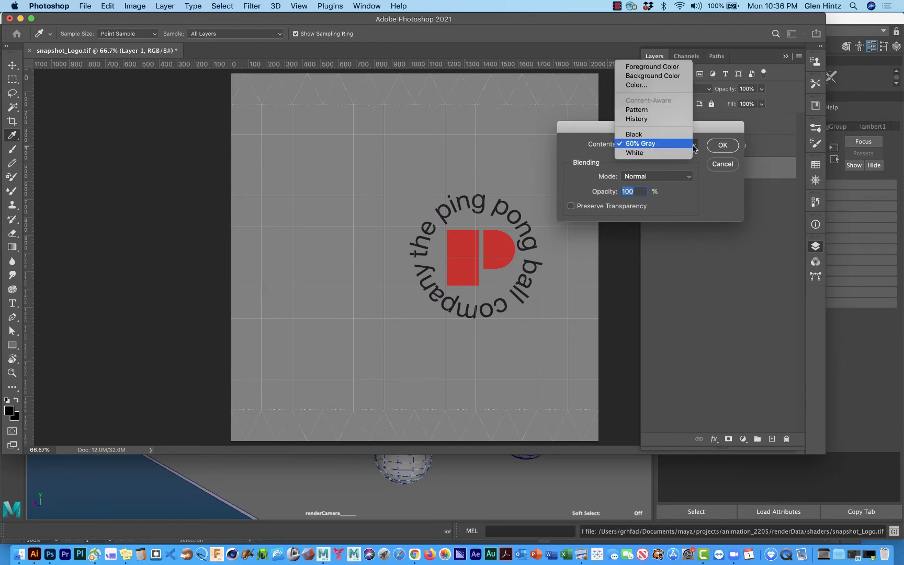
left_click(672, 85)
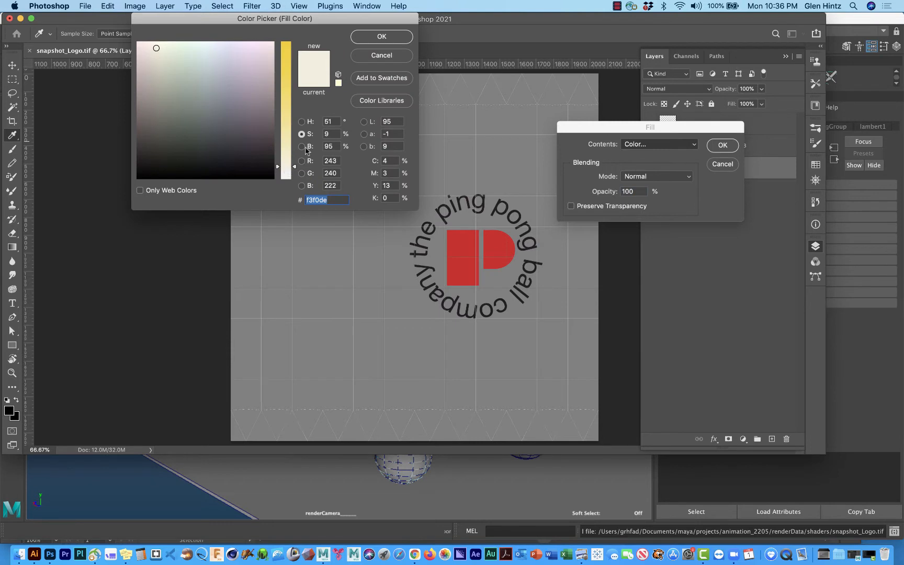
left_click(379, 36)
left_click(722, 146)
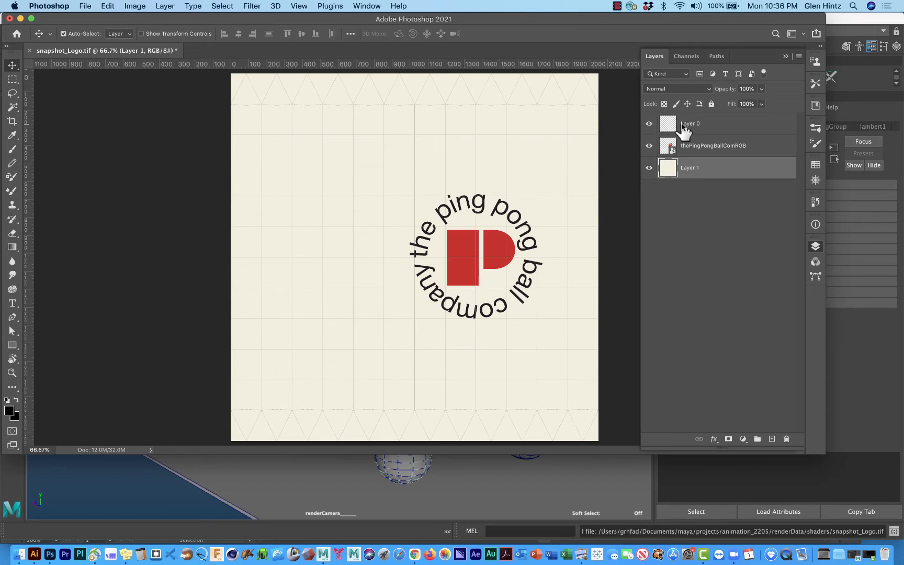
Step: Hide the UV snapshot layer and save snapshot_Logo.tif with layers included and image compression set to None
left_click(649, 124)
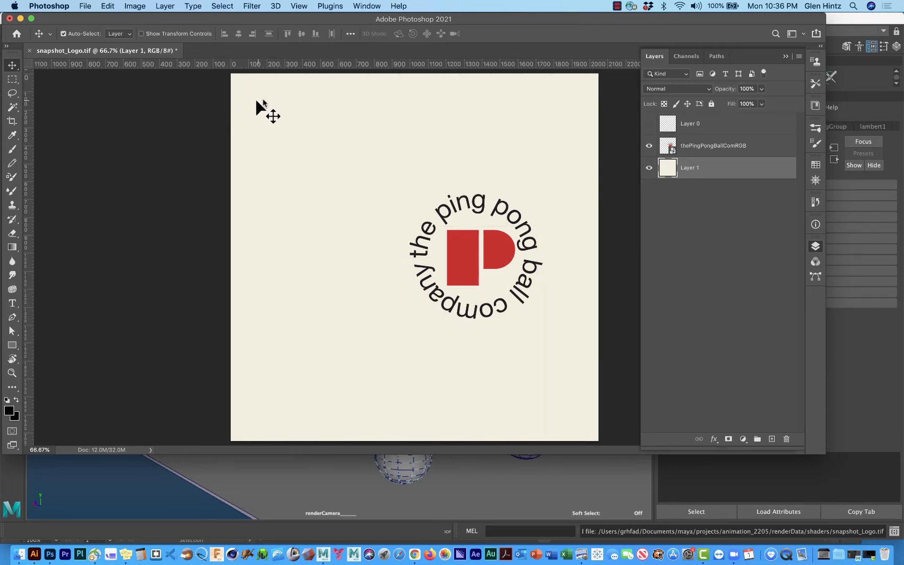
left_click(86, 6)
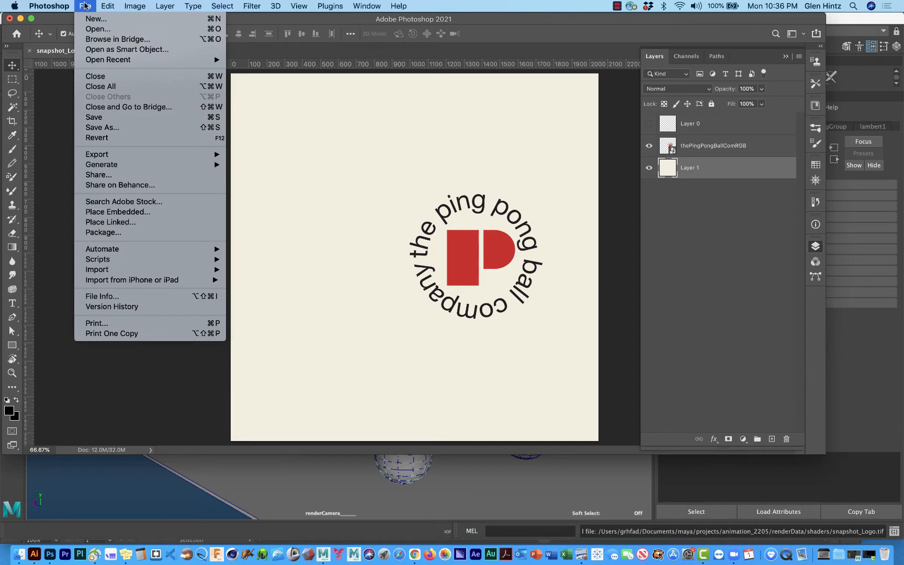
left_click(91, 119)
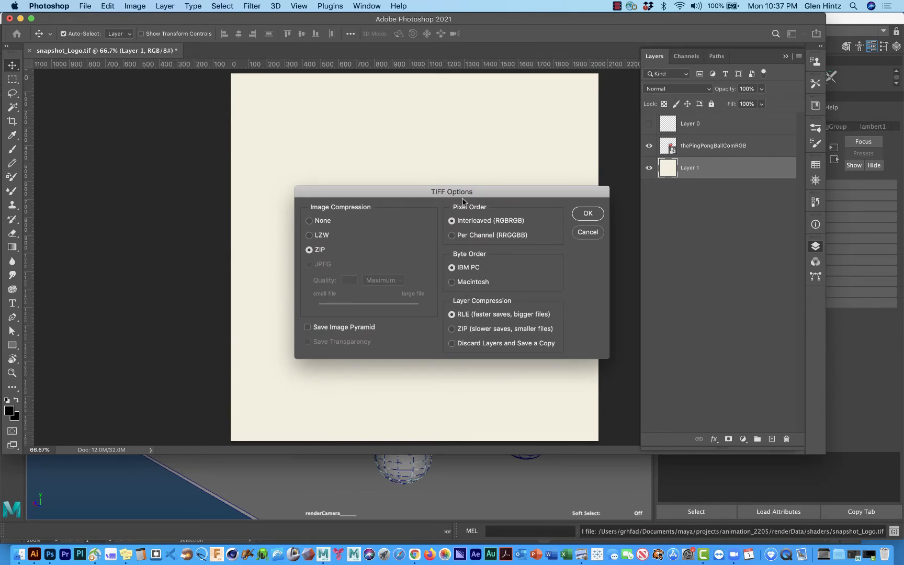
left_click(309, 221)
left_click(588, 213)
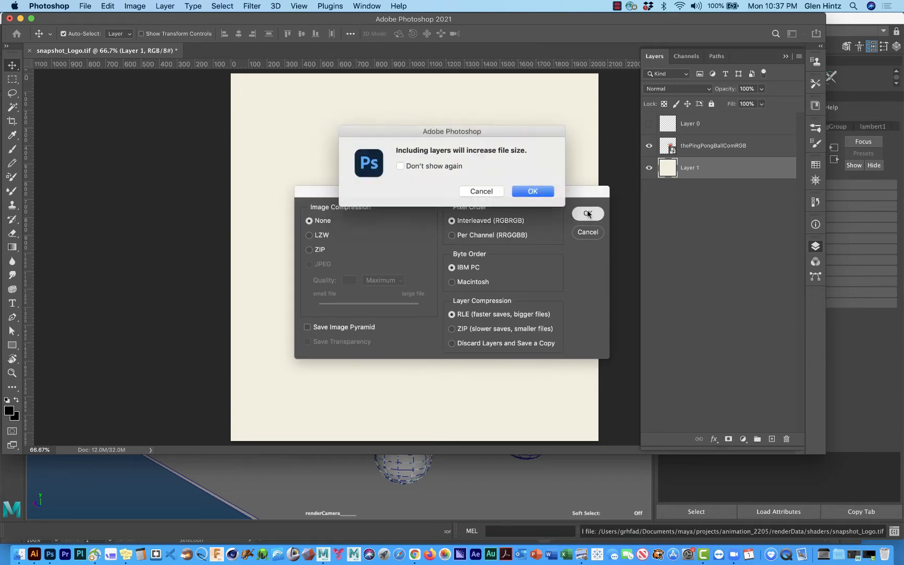
left_click(532, 191)
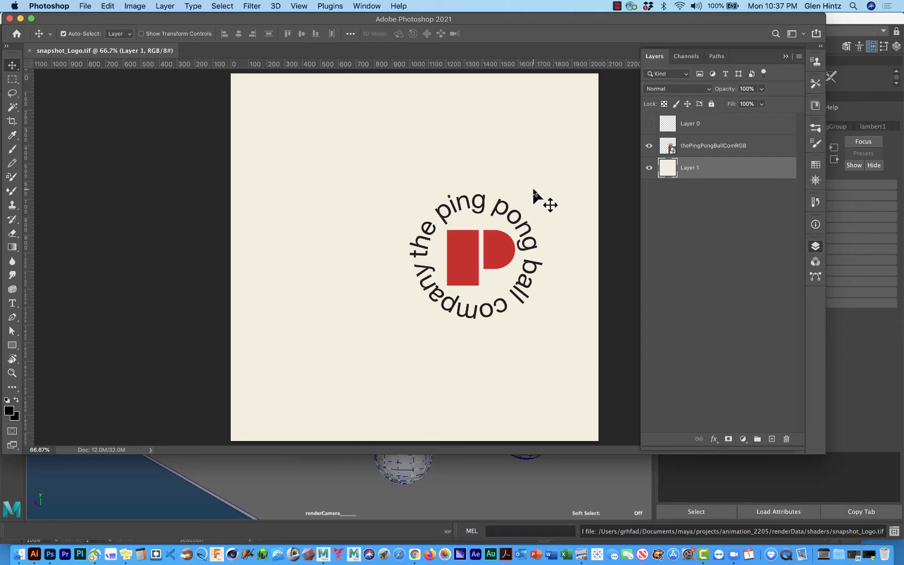
Step: Switch to Maya, select the leftmost ball, pingPongBall2, and close the UV Editor
left_click(513, 476)
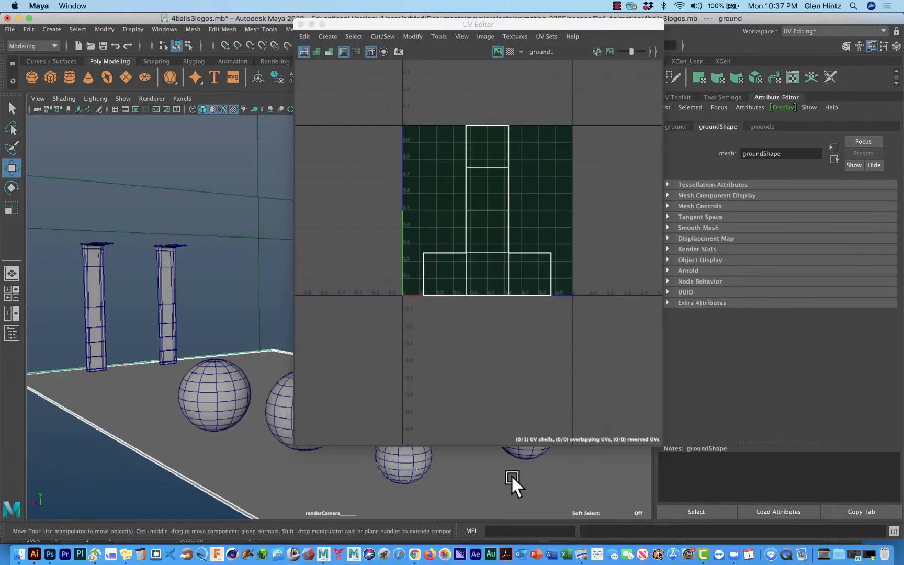
left_click(224, 395)
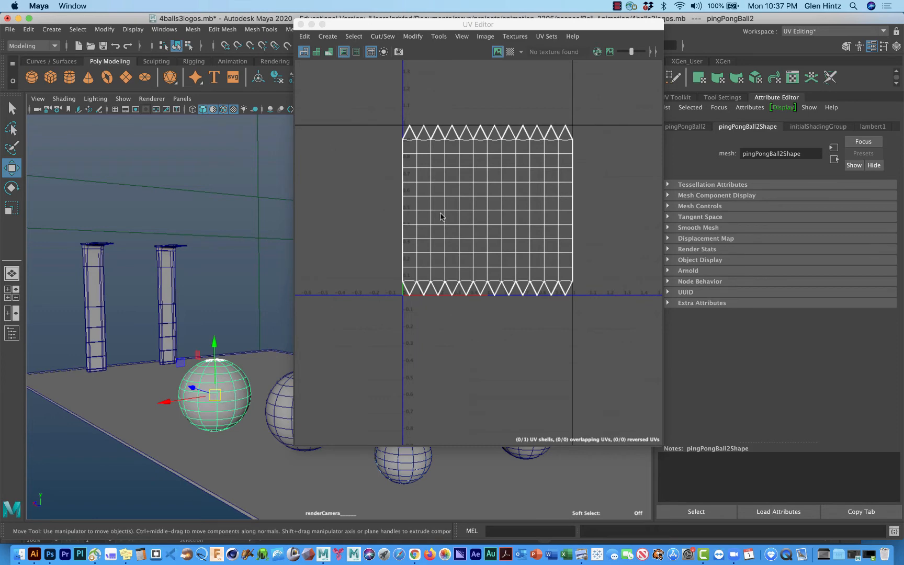
left_click(311, 24)
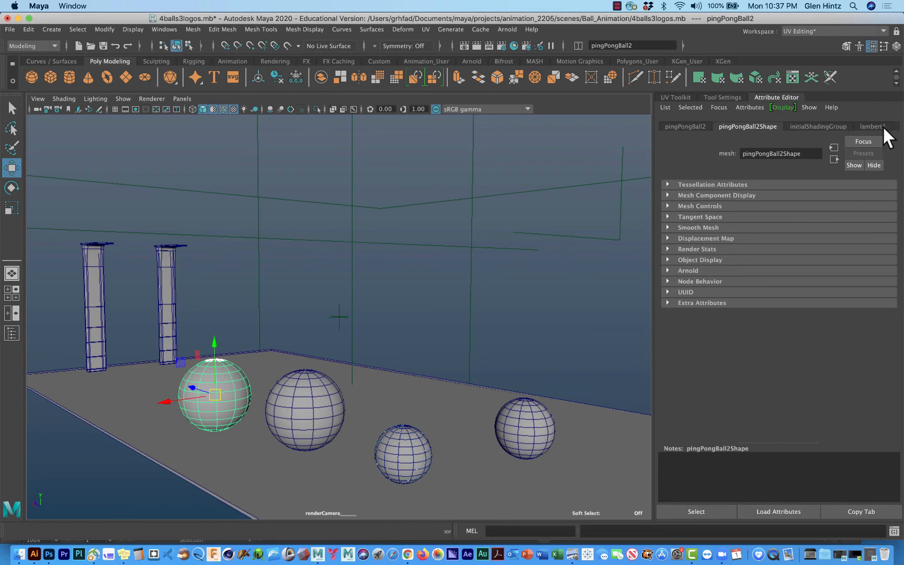
Step: Open the Hypershade and create an Arnold aiStandardSurface material
left_click(511, 42)
left_click_drag(537, 46, 250, 6)
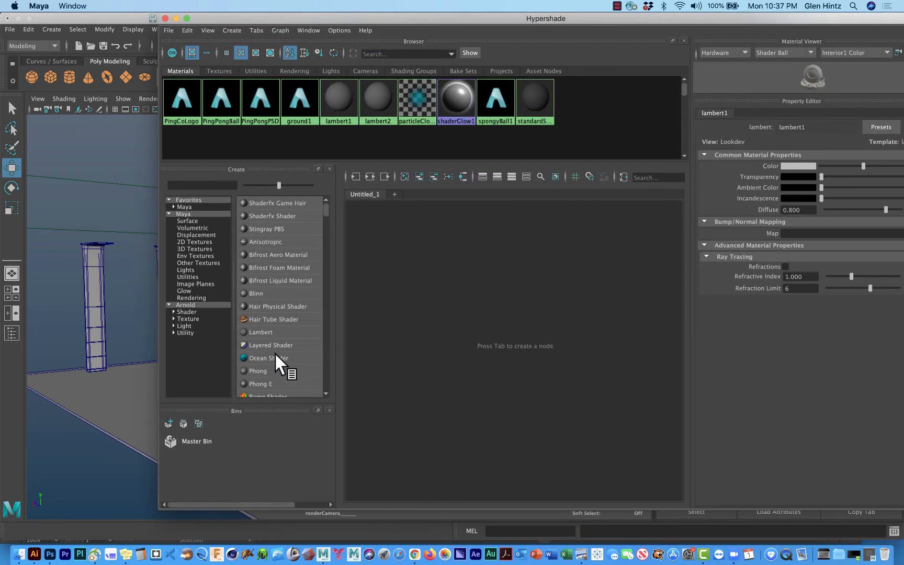
left_click(186, 311)
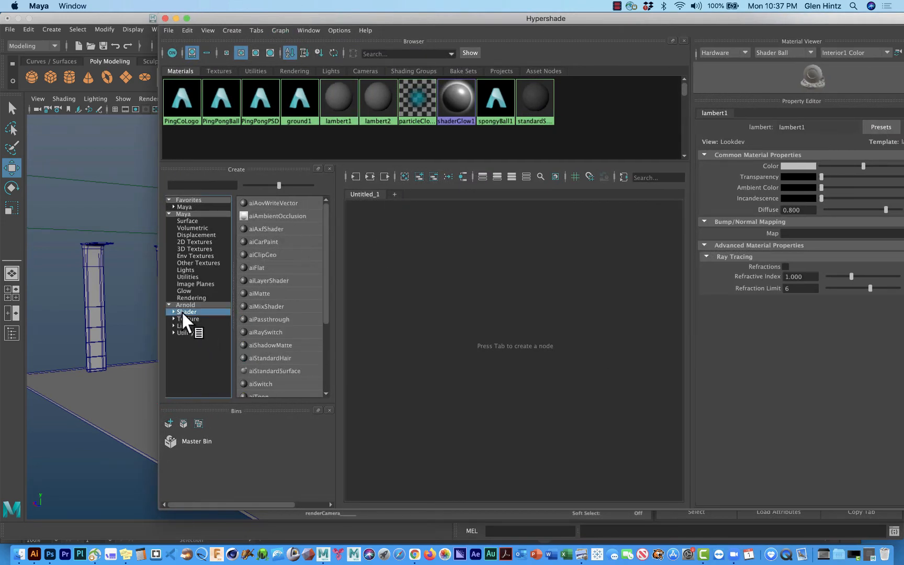
left_click(261, 369)
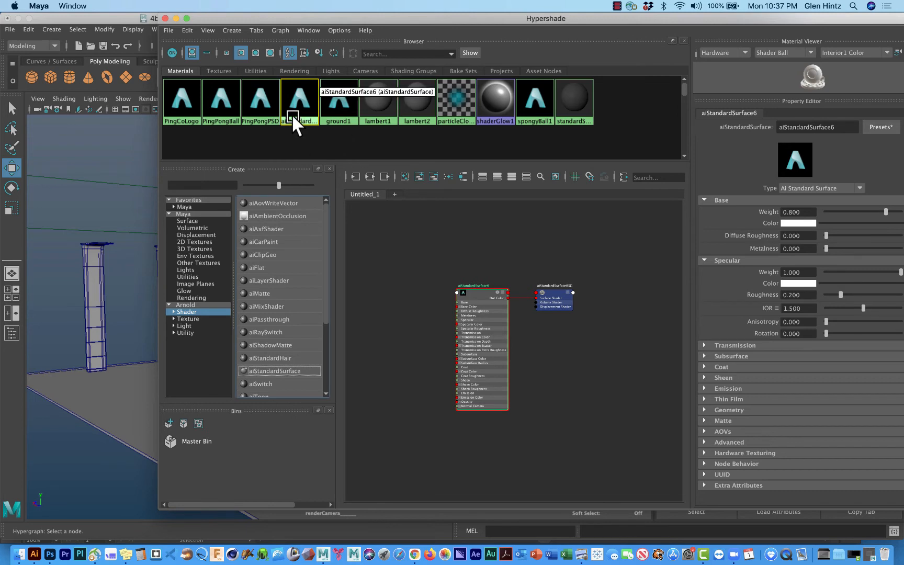
Step: Rename the new aiStandardSurface material as LogoSnapshot_02
double_click(816, 127)
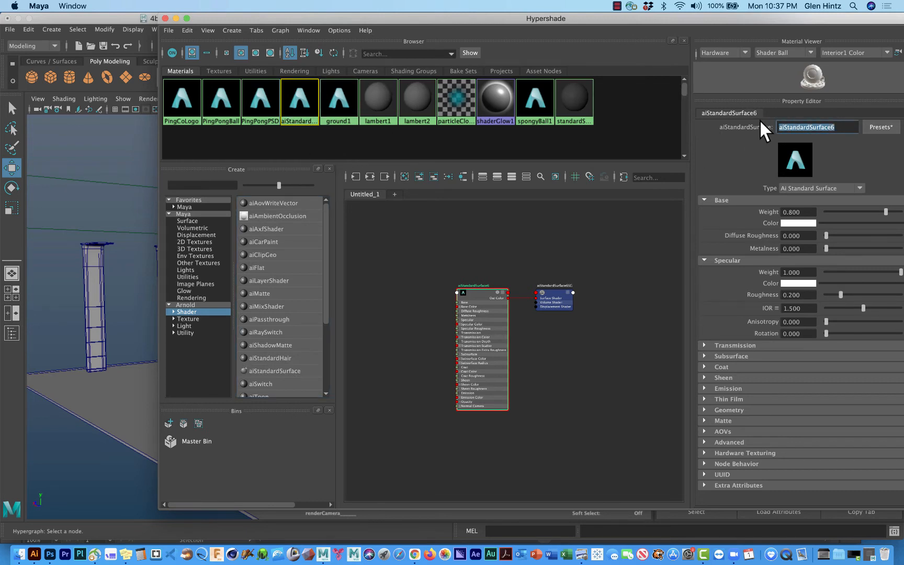
type("A")
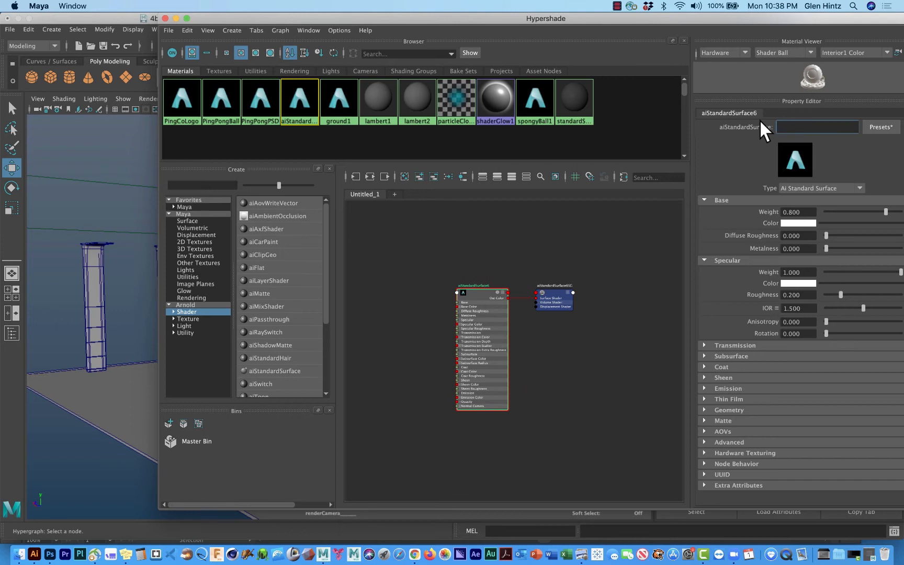
type("LogoSnapshot_02")
key("Return")
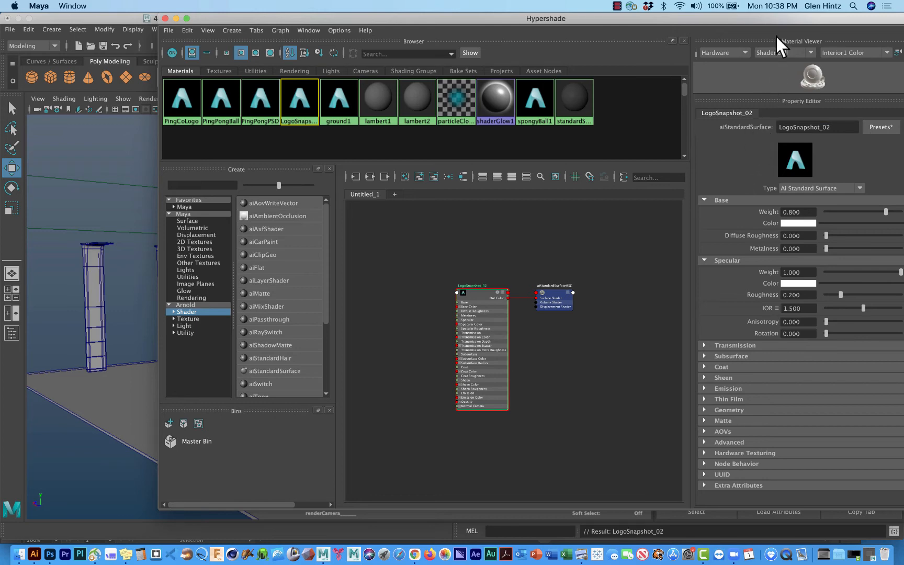
Step: Map a 2D File texture to the base Color of the LogoSnapshot_02 material
left_click_drag(704, 20, 580, 23)
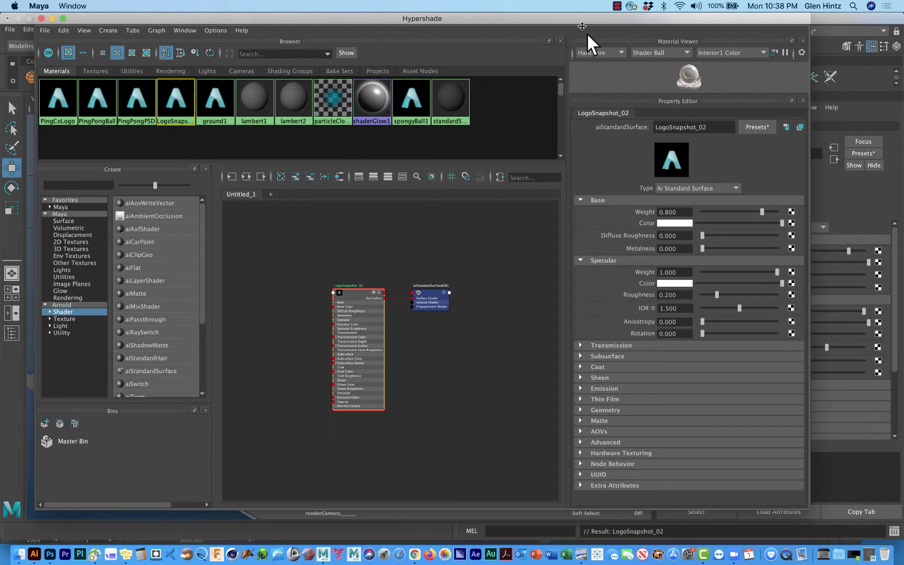
left_click(791, 223)
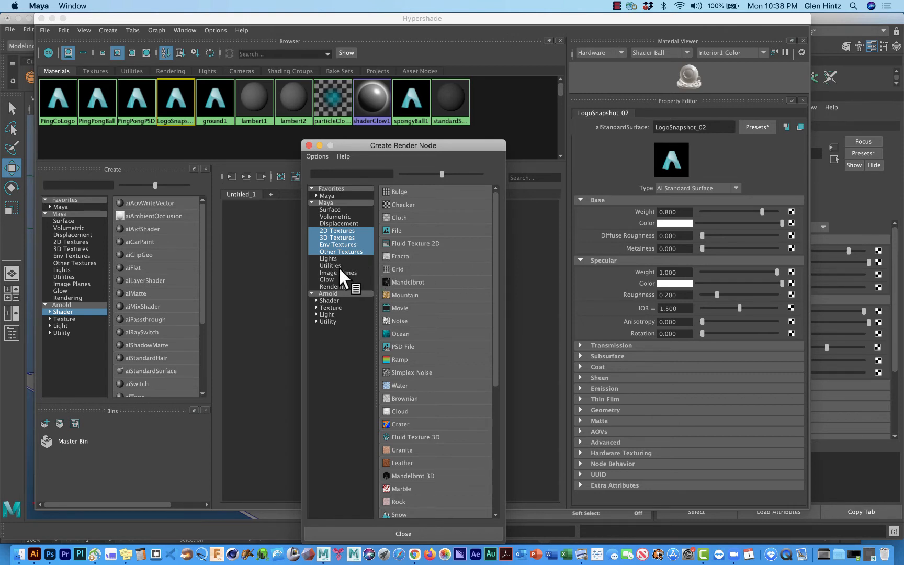
left_click(349, 230)
left_click(398, 230)
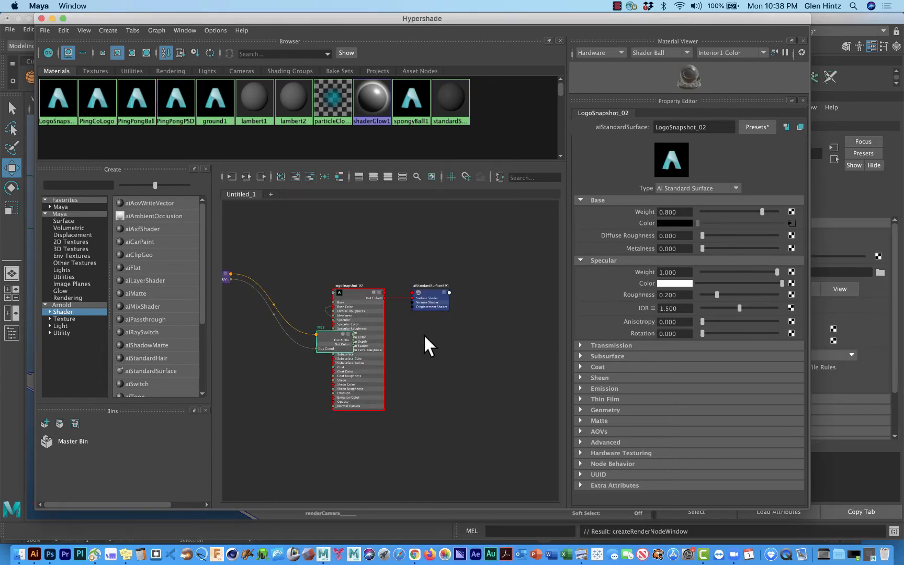
Step: Move the file texture node off the LogoSnapshot_02 node so its Base Color connection can be seen in the graph
left_click(343, 337)
left_click_drag(334, 335, 292, 264)
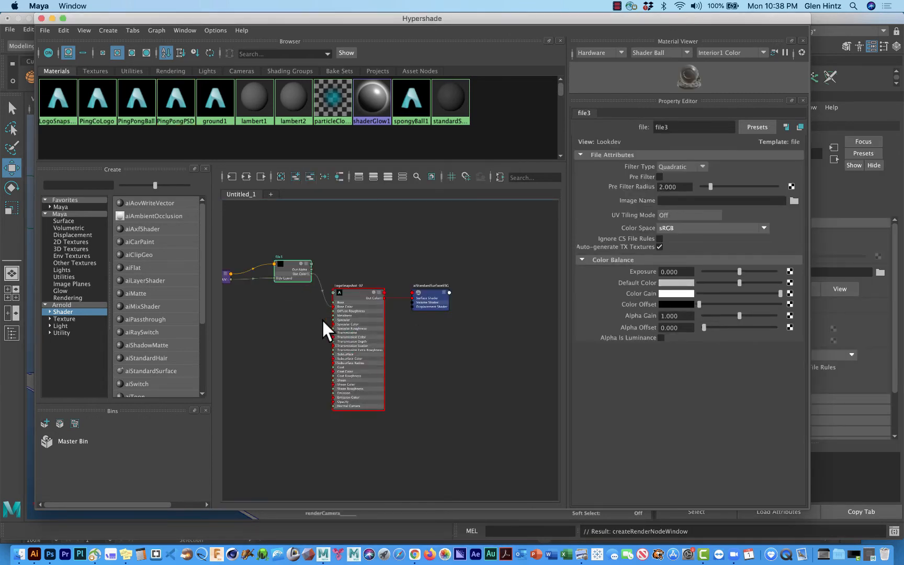
scroll(280, 330, "down", 2)
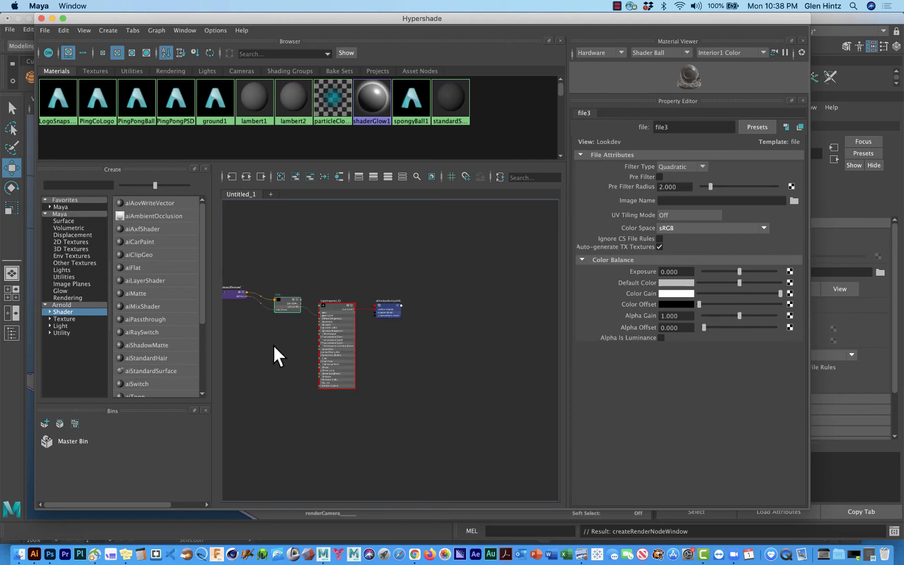
middle_click_drag(266, 346, 315, 349)
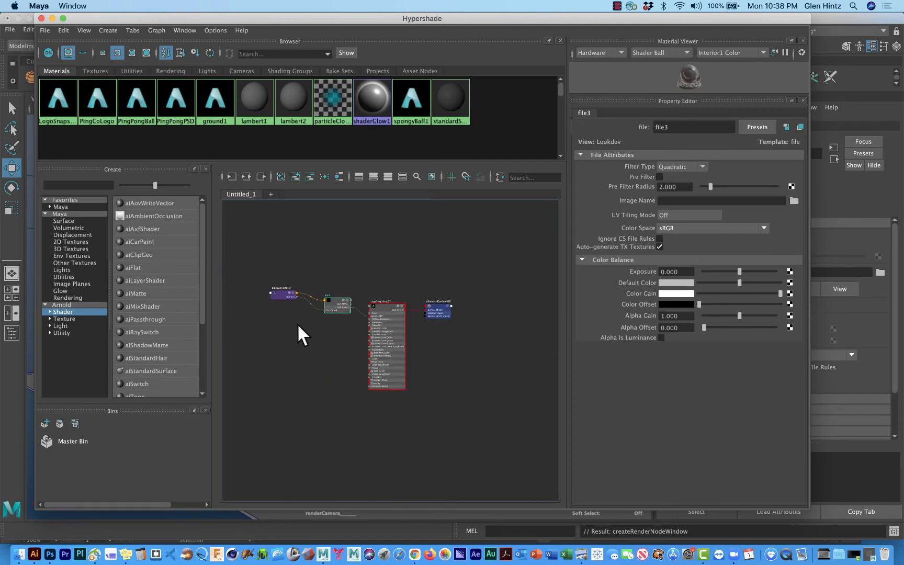
scroll(343, 319, "up", 4)
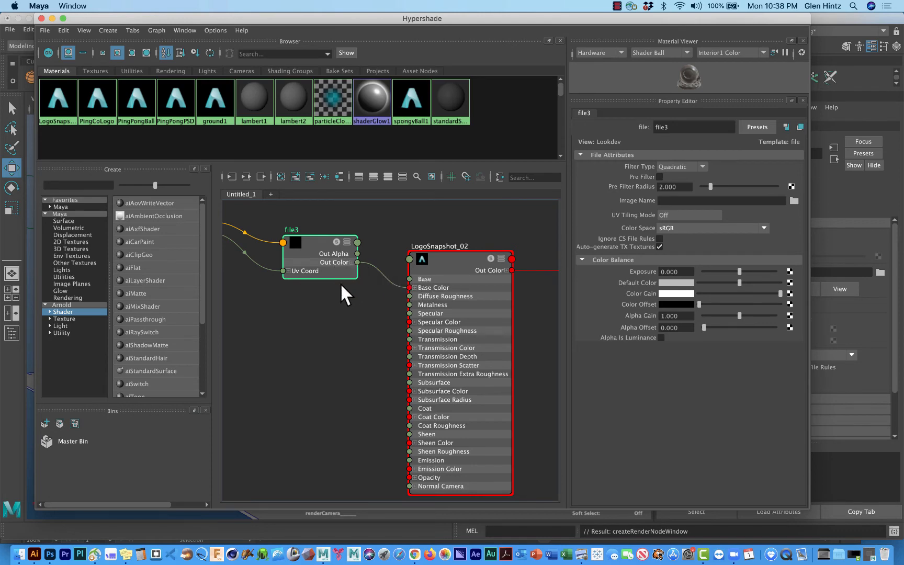
Step: Load snapshot_Logo.tif from the renderData/shaders folder as the file texture's image
left_click(793, 198)
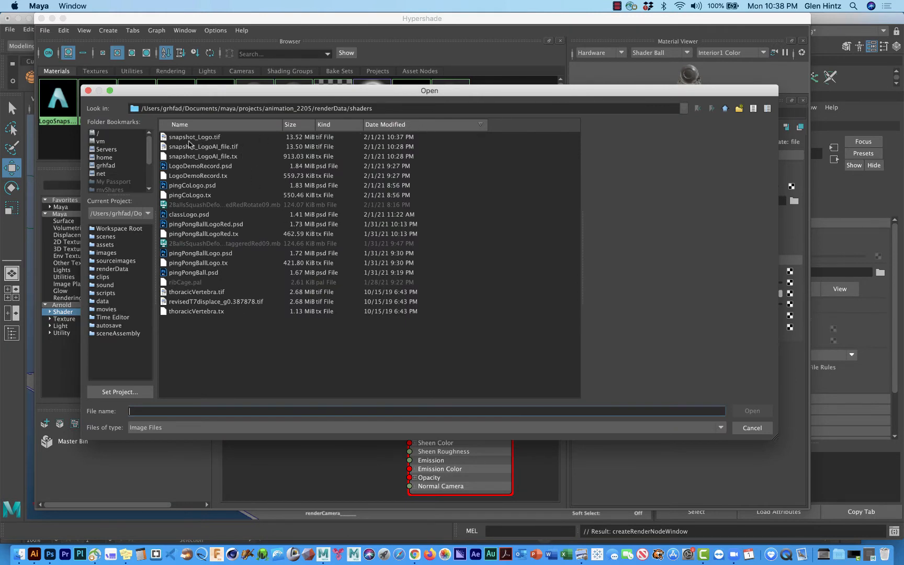
left_click(189, 139)
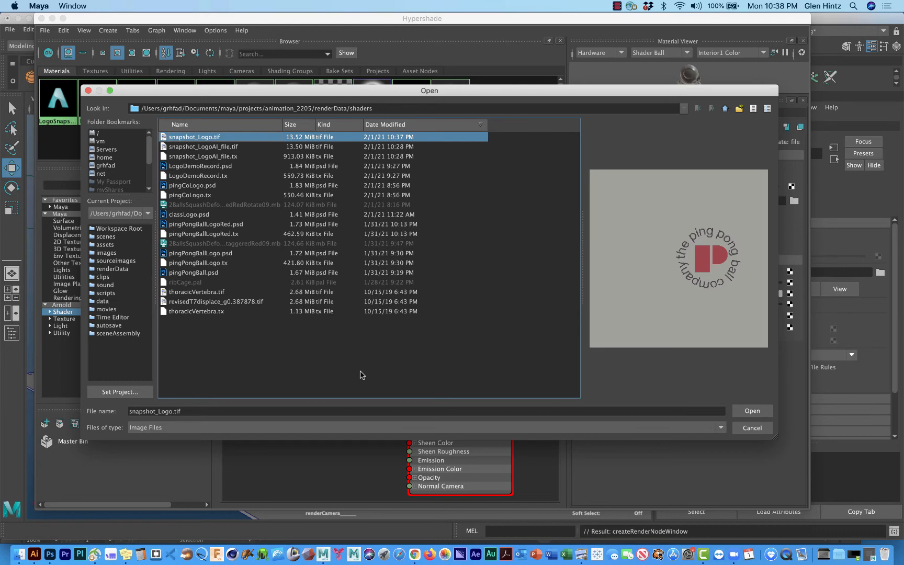
left_click(752, 412)
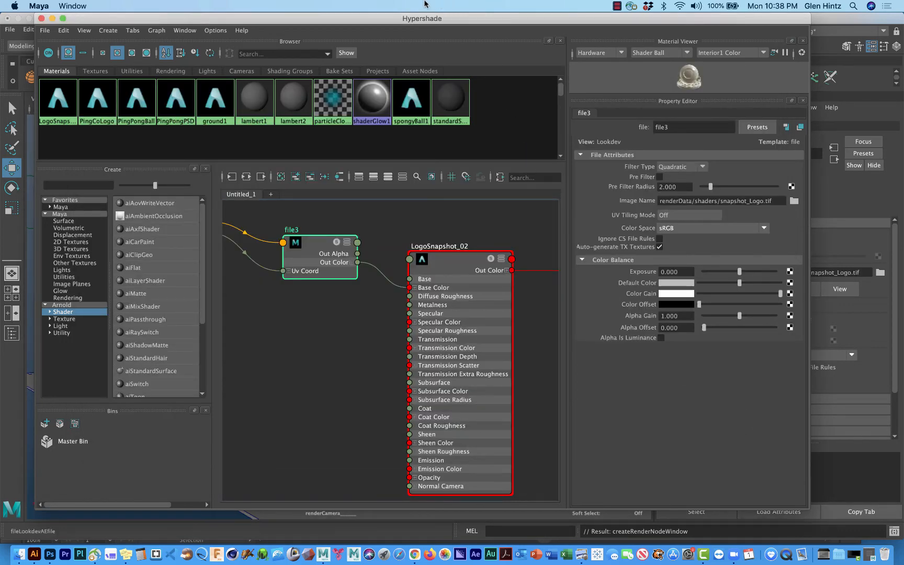
Step: Move the Hypershade window aside to uncover the balls and select the leftmost ball in the viewport
left_click_drag(352, 18, 630, 30)
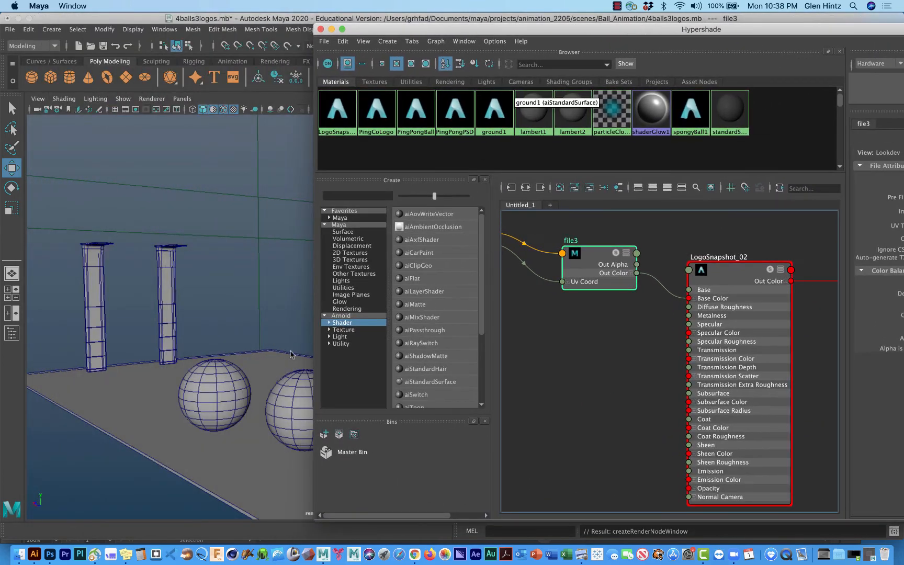
left_click(206, 387)
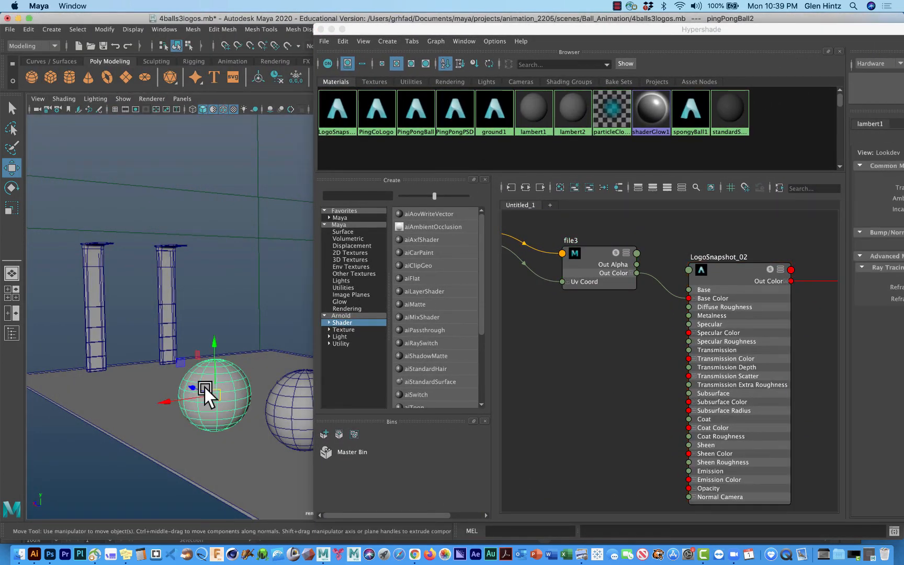
right_click(205, 387)
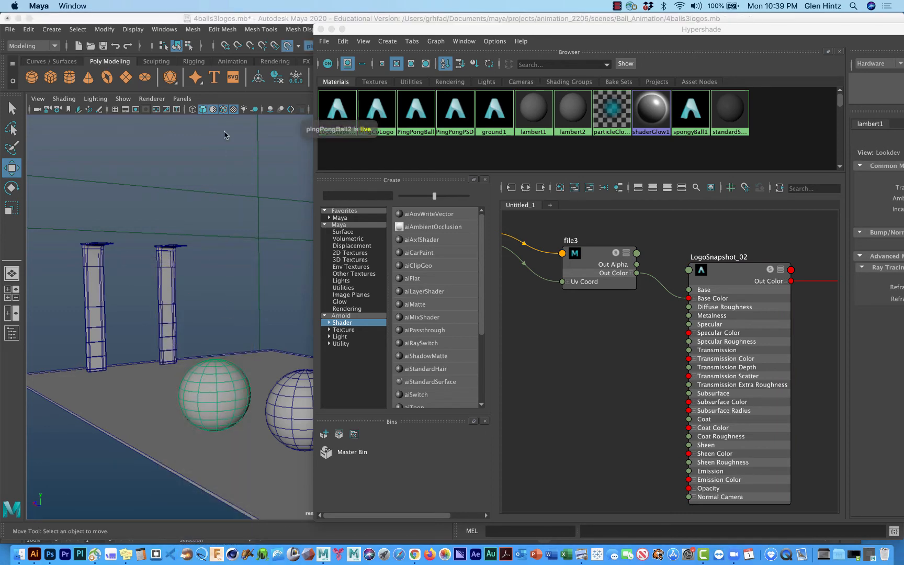
right_click(224, 135)
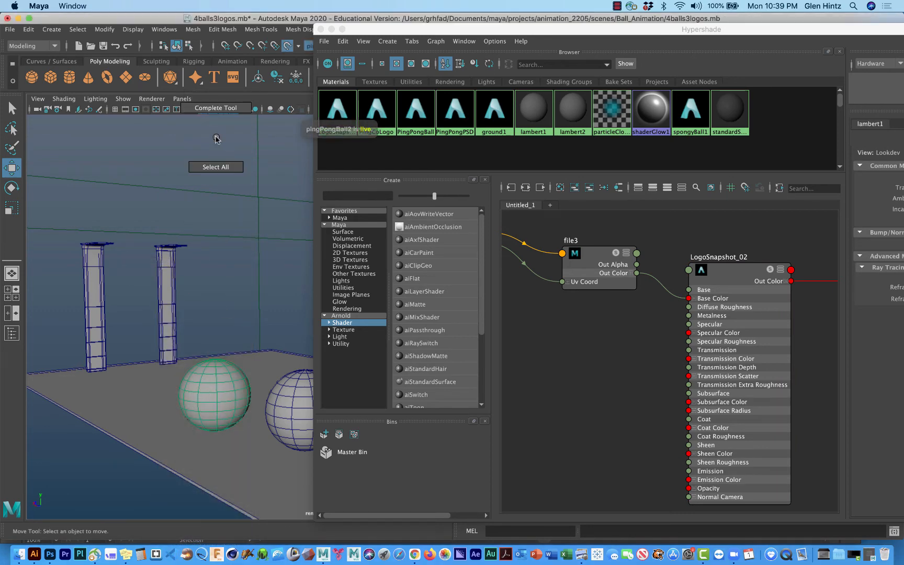
right_click(205, 152)
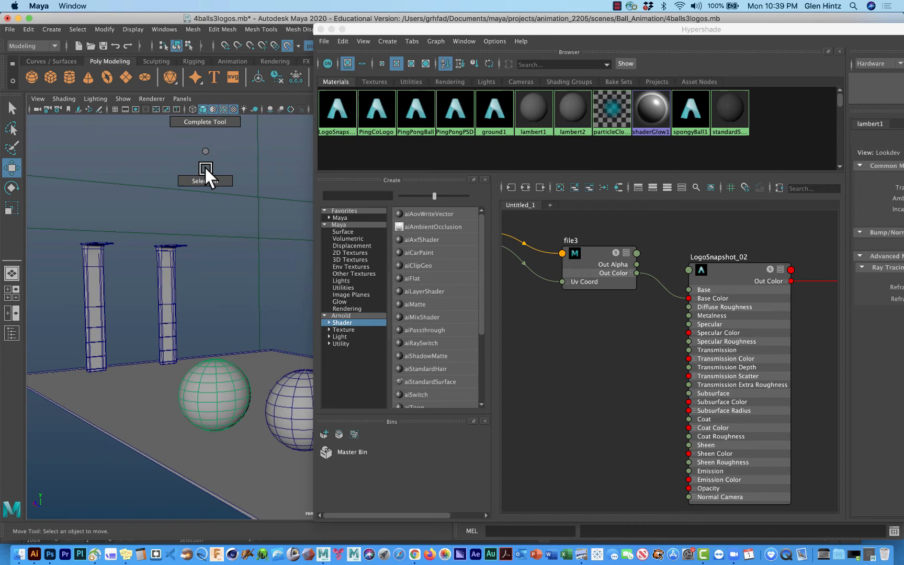
Step: Try to reselect the leftmost ball in the viewport with the Select Tool
left_click(207, 395)
right_click_drag(208, 396, 266, 236)
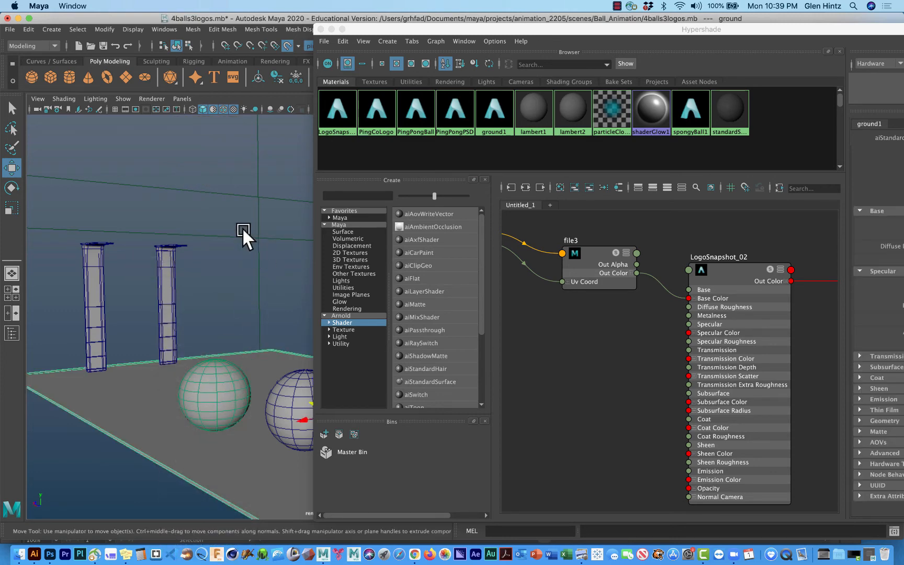
right_click_drag(225, 379, 262, 232)
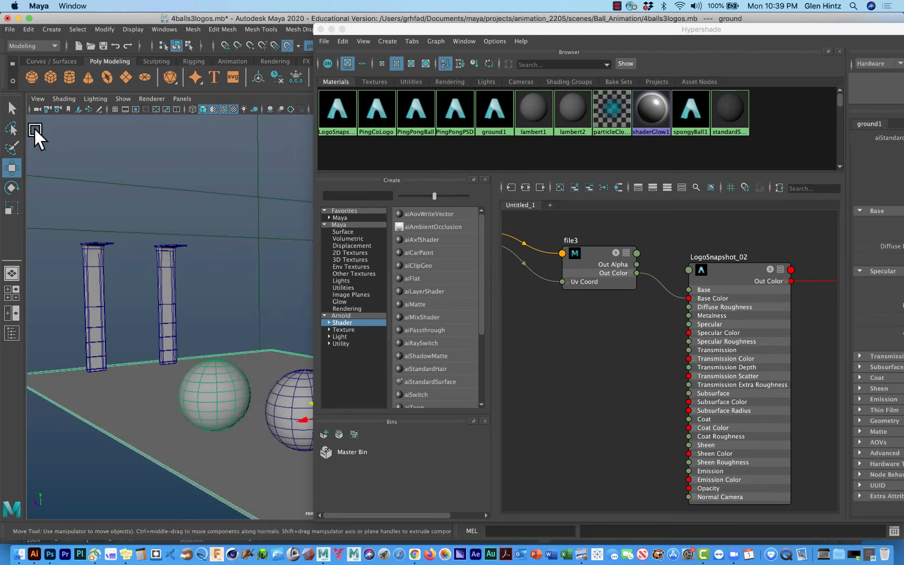
left_click(13, 108)
left_click(205, 275)
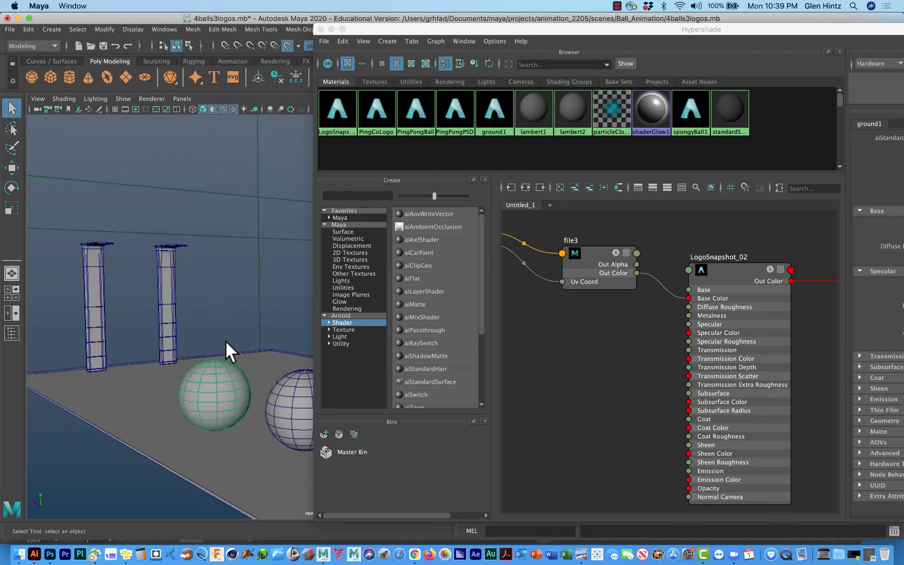
left_click(200, 377)
left_click(205, 297)
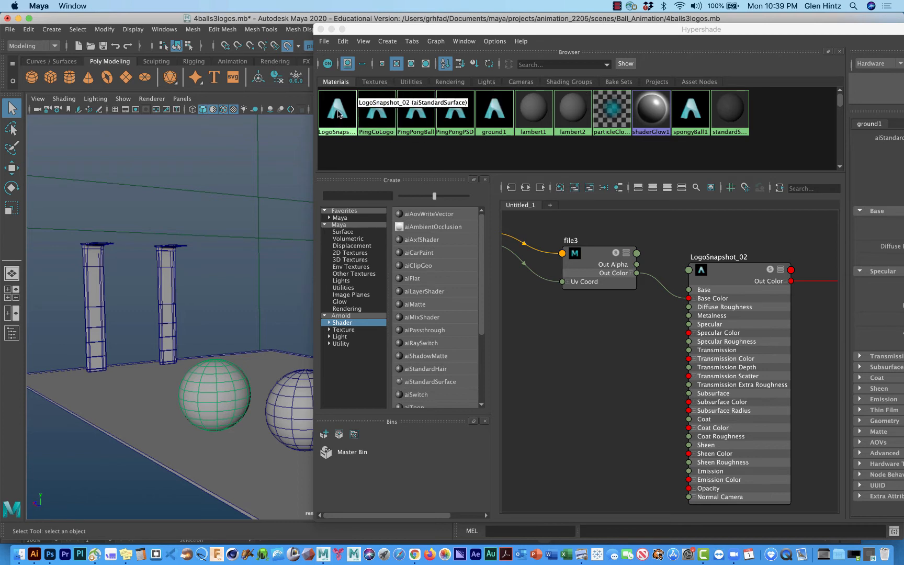
Step: Try to assign the LogoSnapshot_02 material to the leftmost ball by dropping it in the viewport
left_click_drag(338, 110, 217, 362)
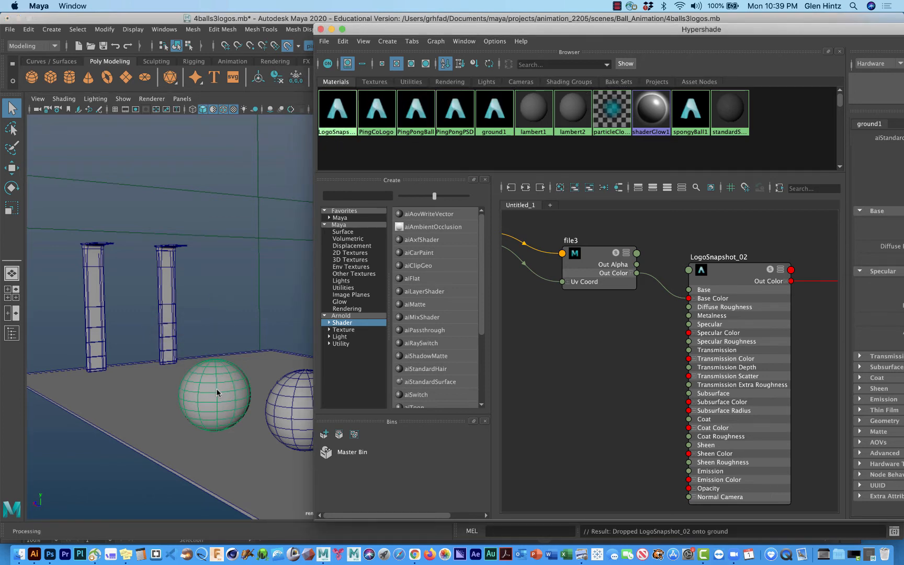
left_click(215, 389)
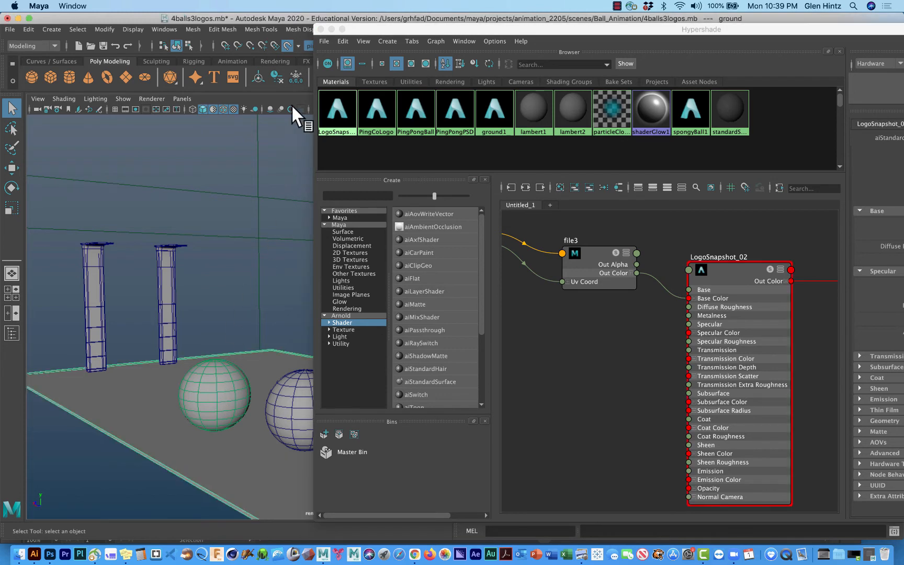
left_click(89, 257)
left_click(205, 411)
left_click(285, 414)
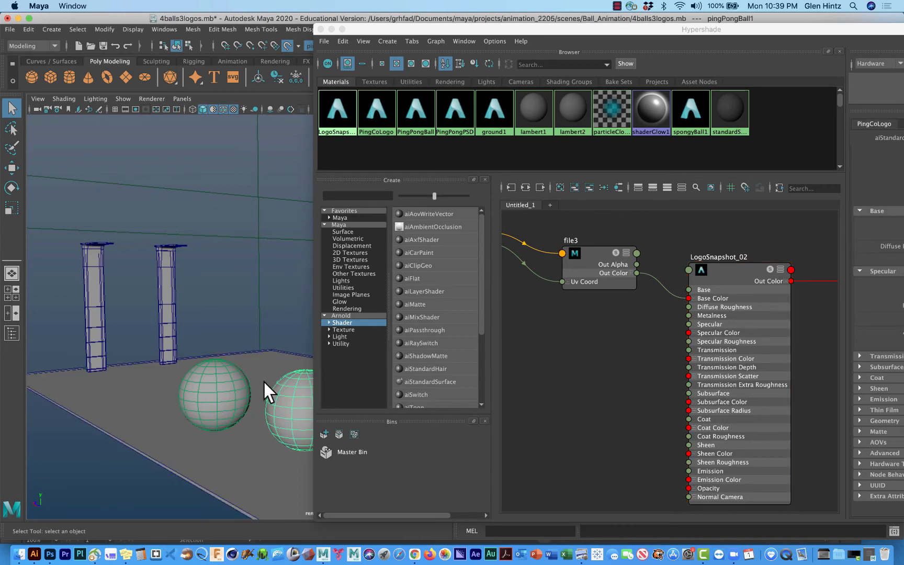
Step: Render the current frame with Arnold to check the material assignment, and put the render window away
left_click_drag(375, 31, 603, 186)
left_click(476, 49)
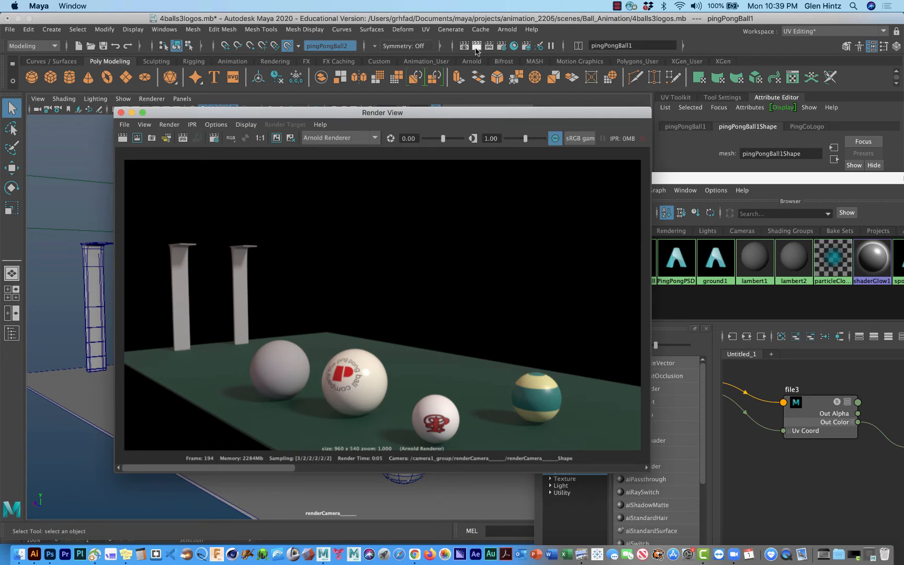
left_click(476, 47)
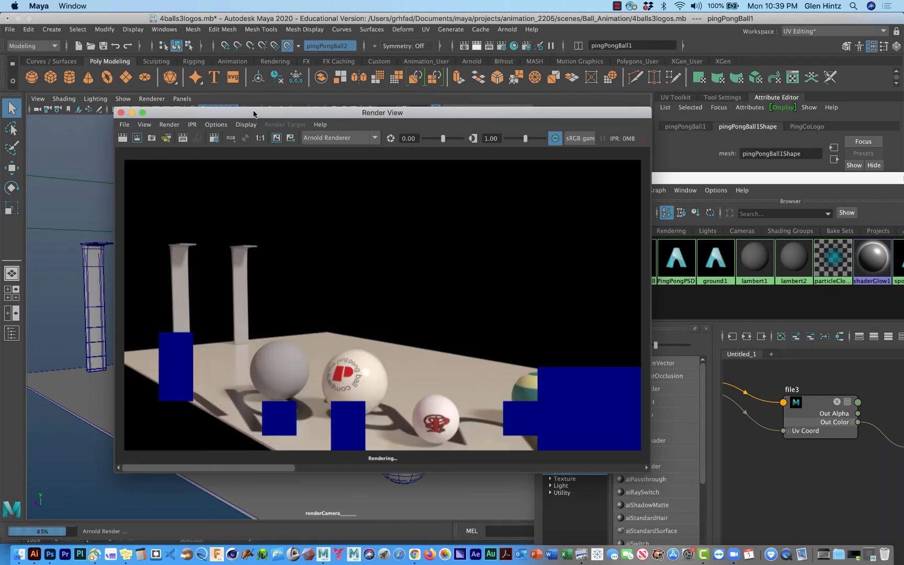
left_click(131, 112)
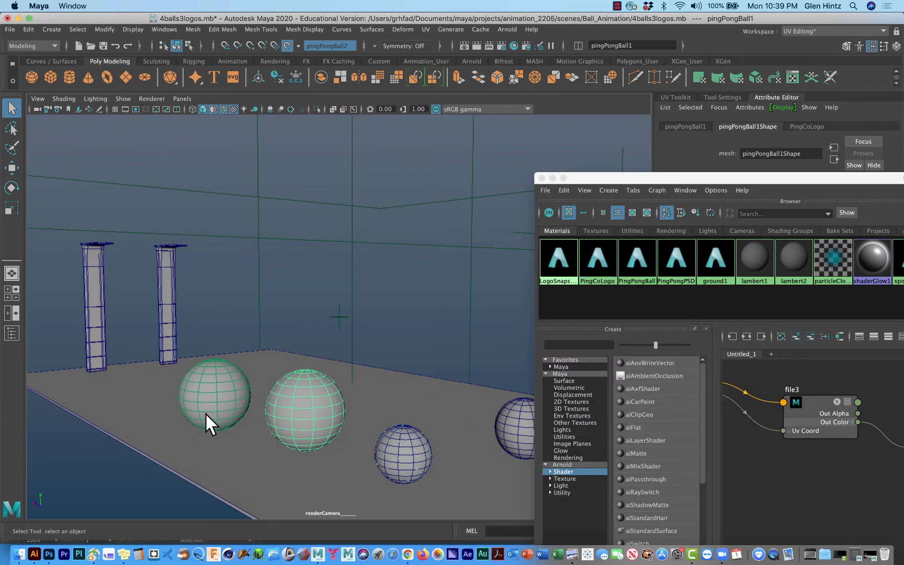
Step: Reassign the ground1 material to the ground plane
left_click(149, 424)
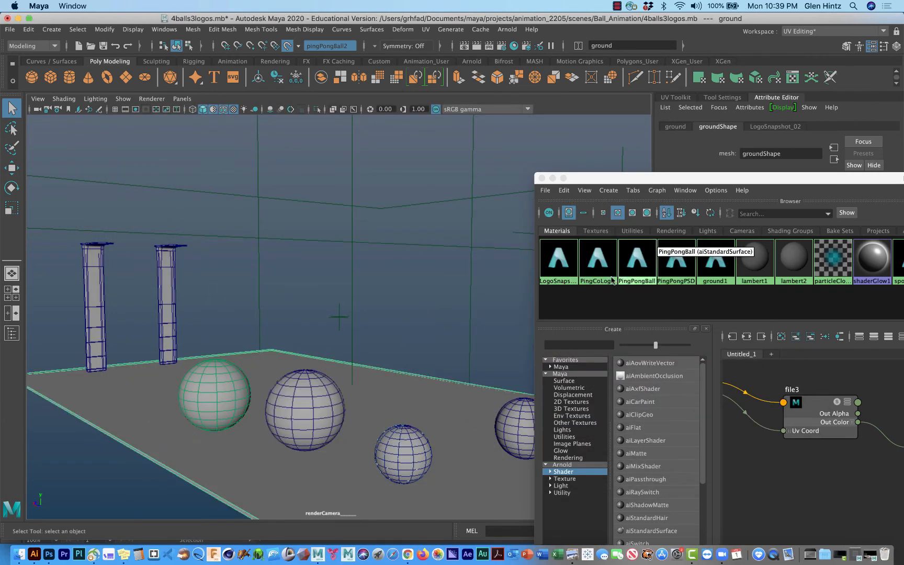
left_click_drag(644, 179, 385, 62)
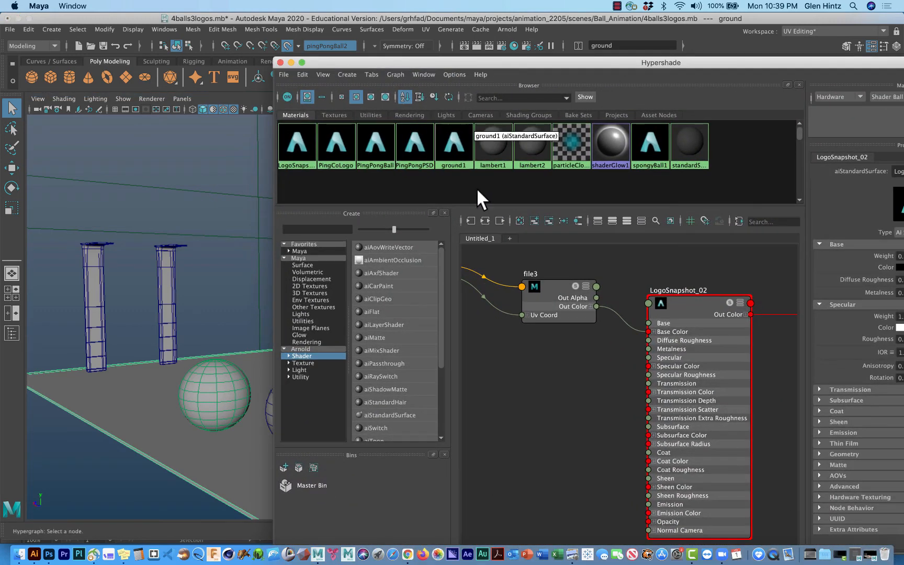
right_click(453, 143)
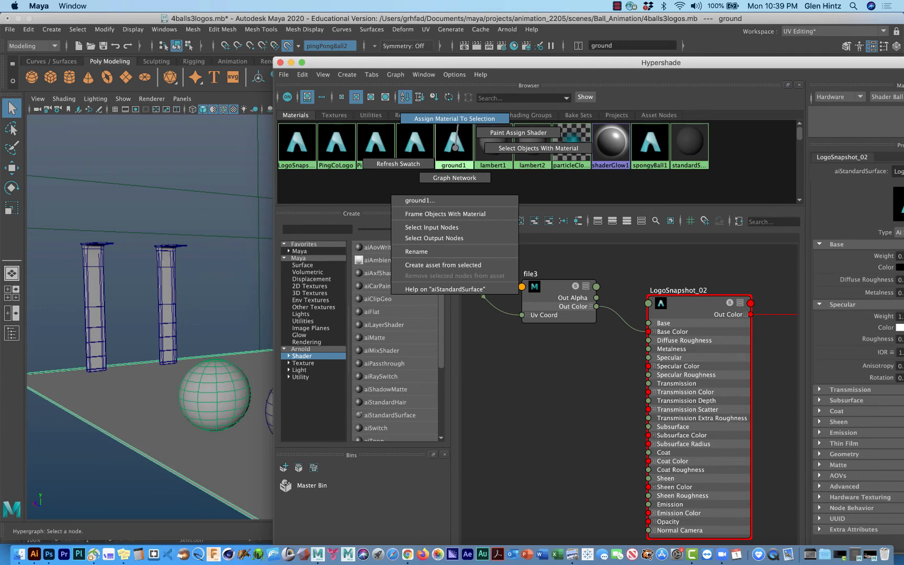
left_click(458, 120)
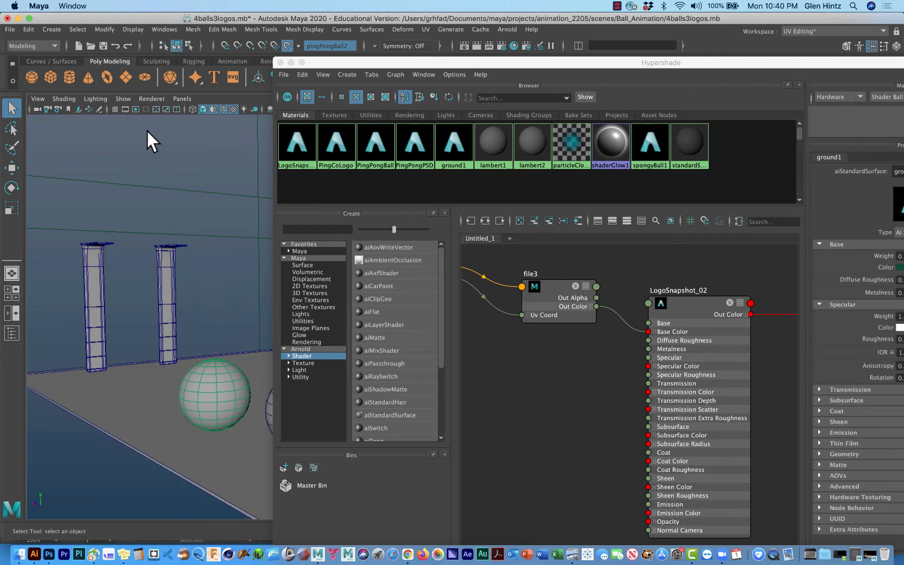
Step: Show the Outliner and select pingPongBall2 in it, with the Hypershade window moved clear of the balls
left_click(162, 28)
mouse_move(177, 102)
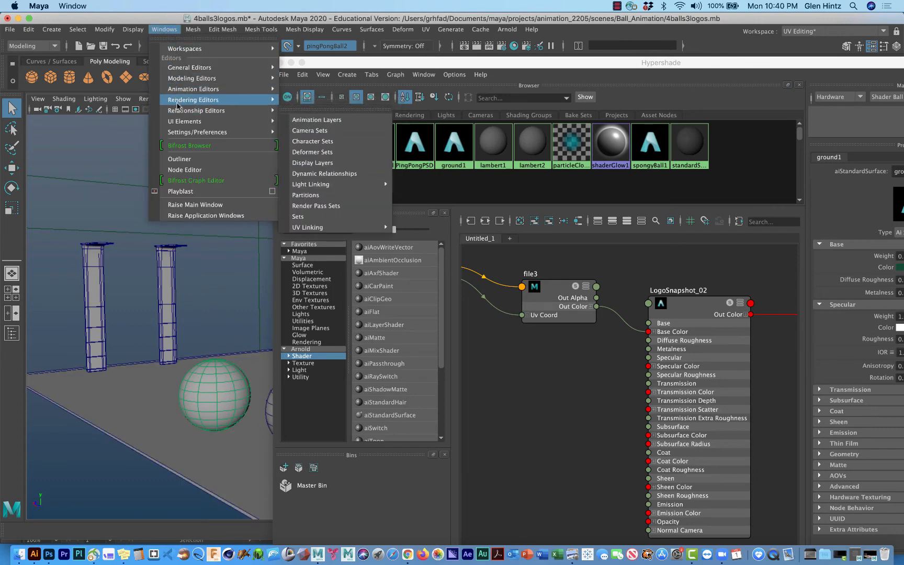
left_click(179, 159)
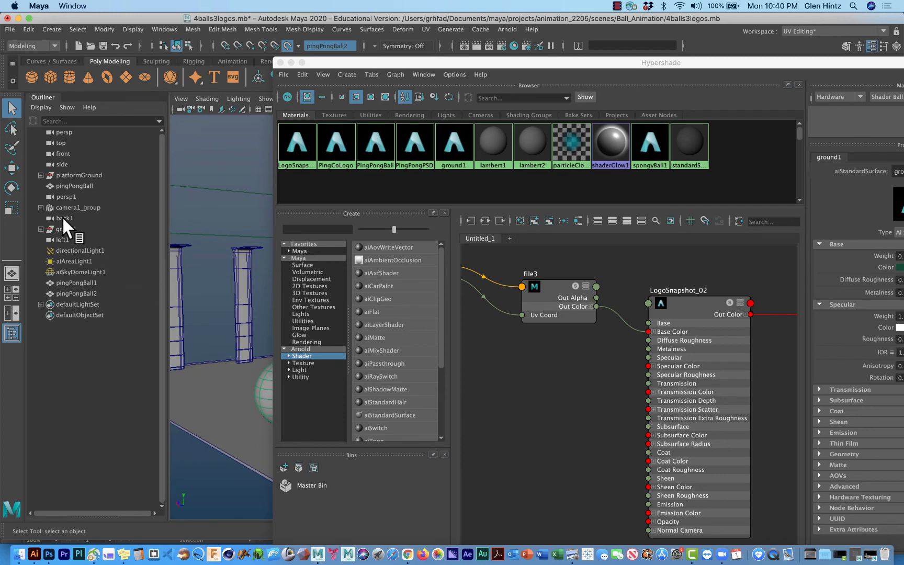
left_click(77, 282)
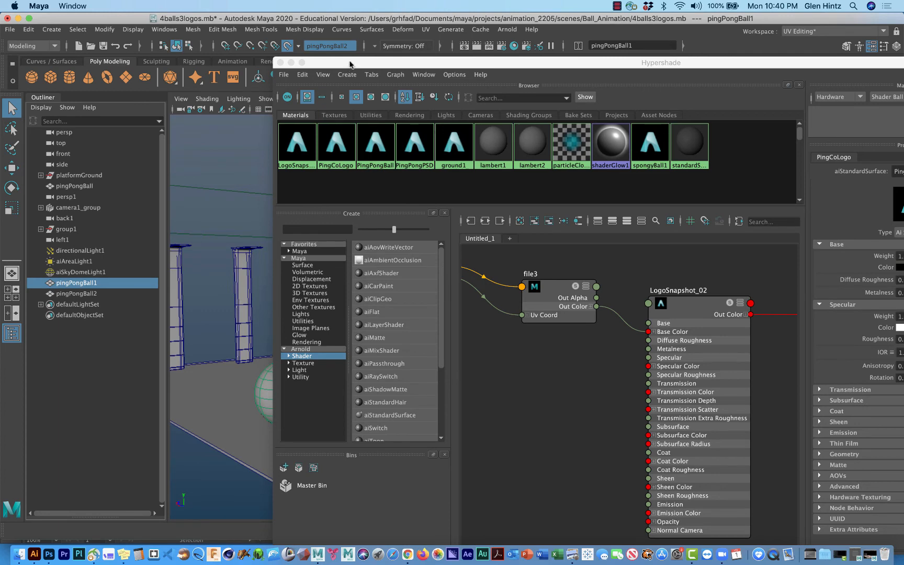
left_click_drag(349, 62, 699, 136)
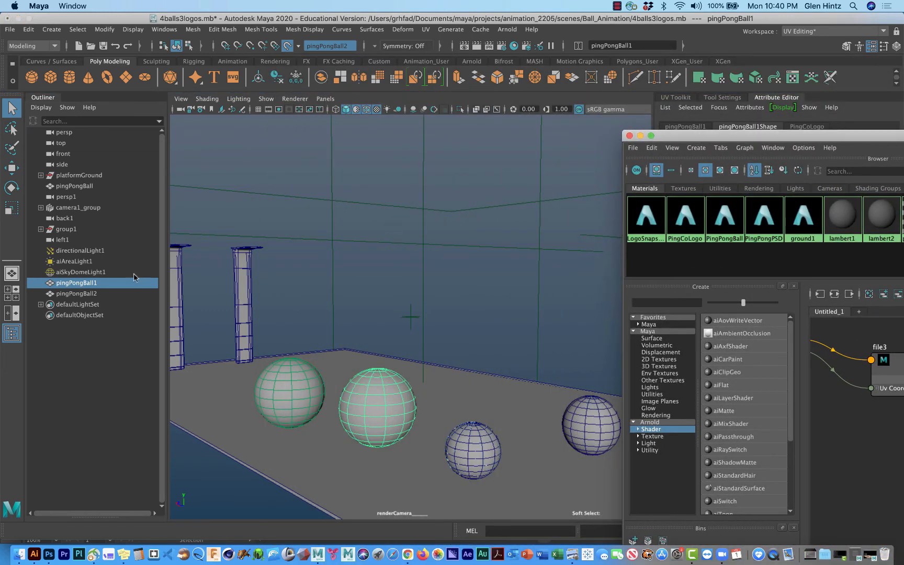
left_click(83, 293)
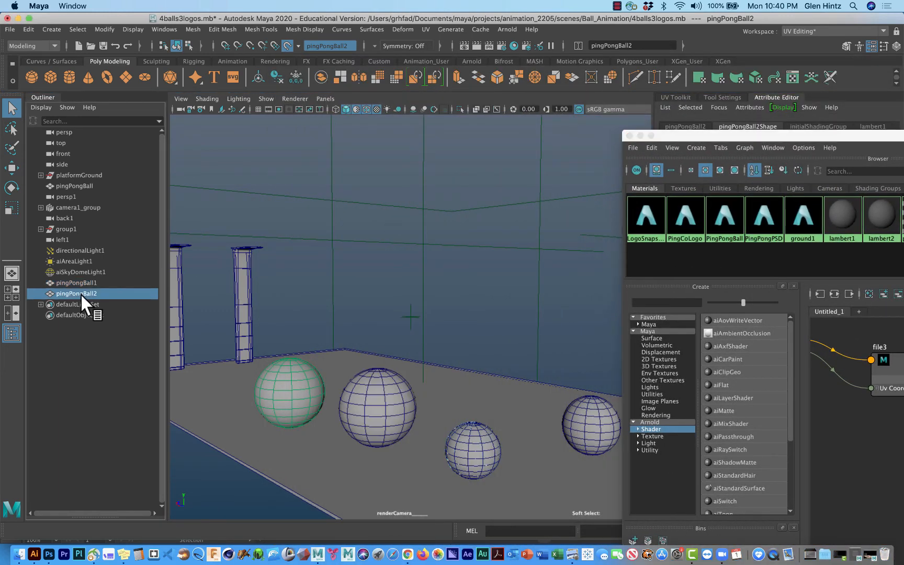
Step: Assign the LogoSnapshot_02 material to pingPongBall2 and render the current frame
key("w")
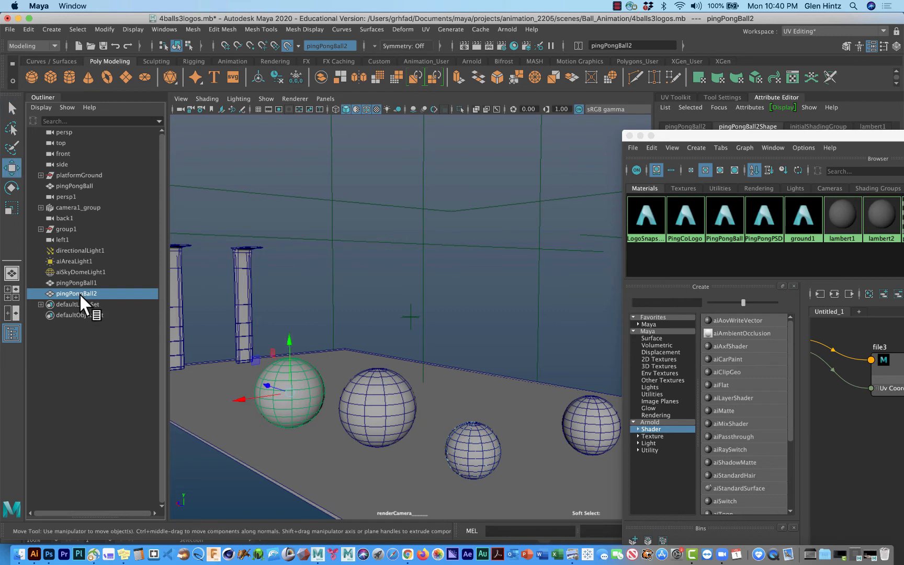
left_click(290, 335)
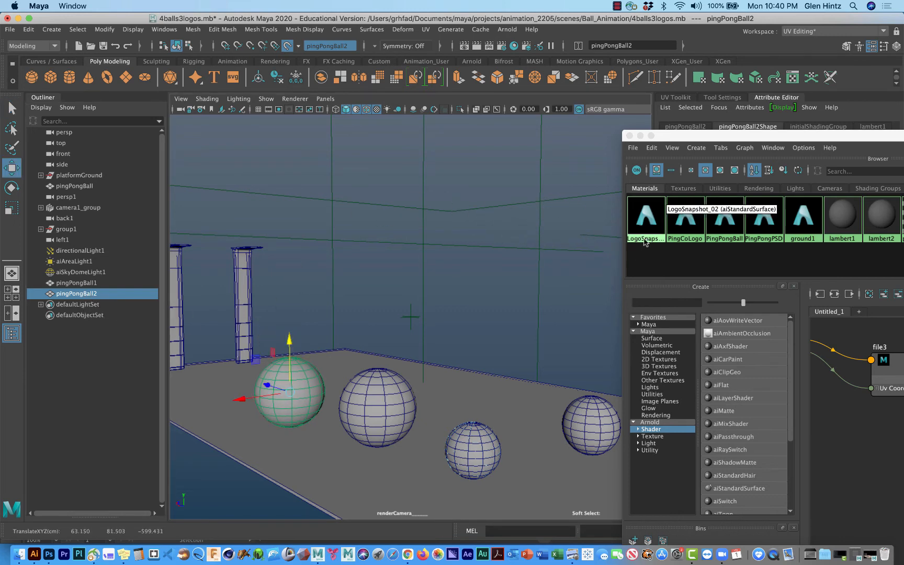
right_click(645, 215)
left_click(642, 194)
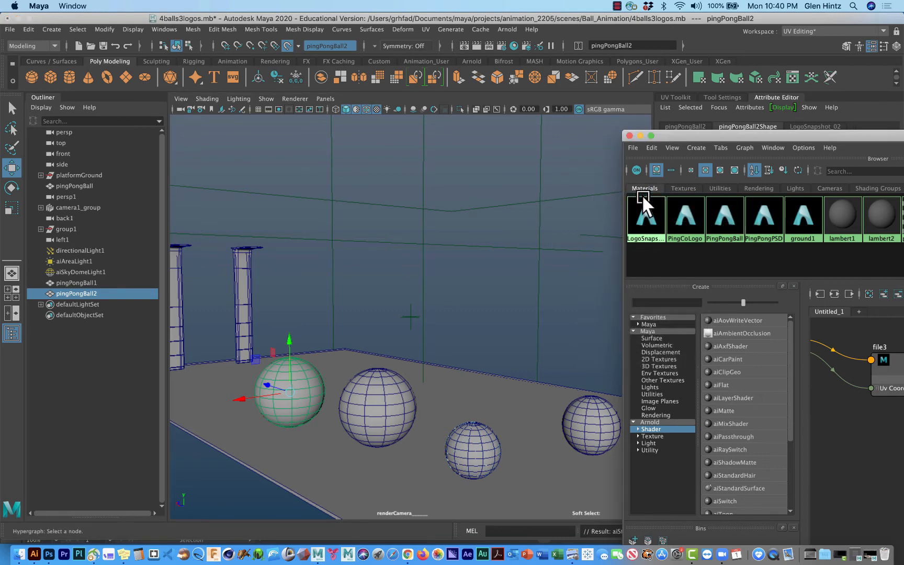
left_click(480, 46)
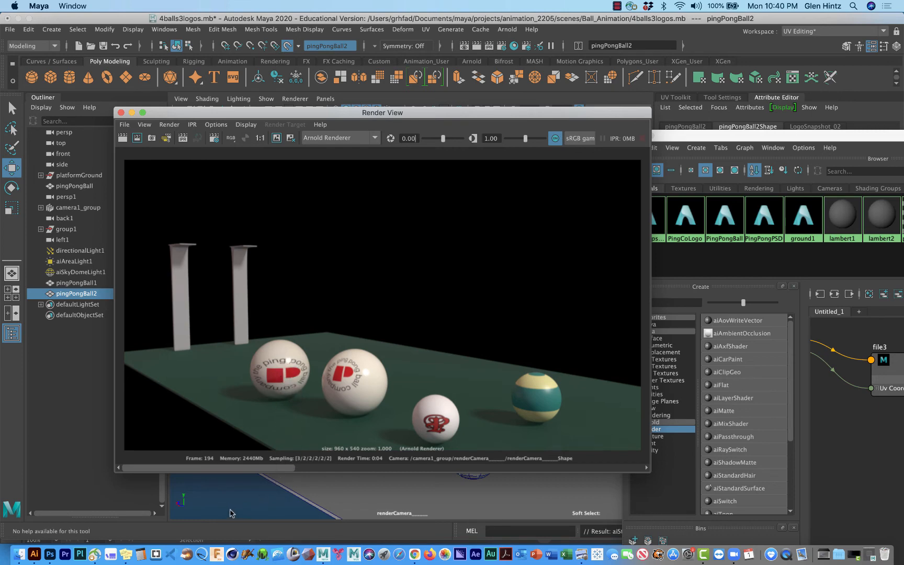
Step: Switch to Photoshop and free-transform the thePingPongBallComRGB layer with its proportions unlinked, narrowing it to about 153% width
left_click(51, 555)
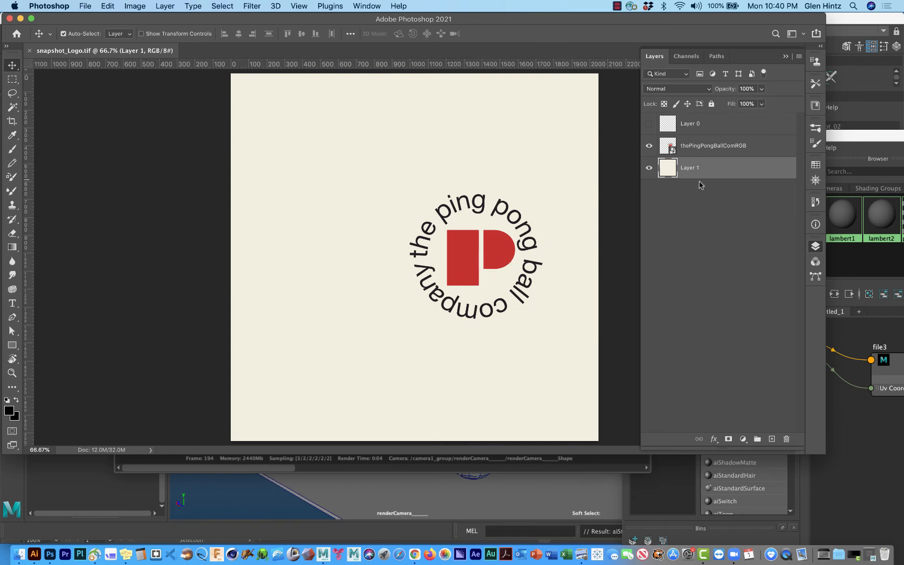
left_click(706, 151)
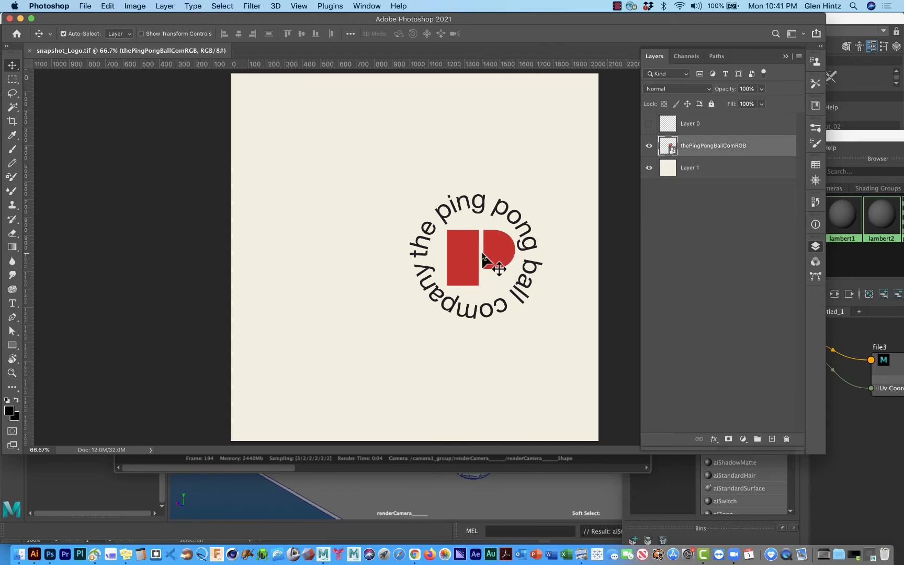
key("super+t")
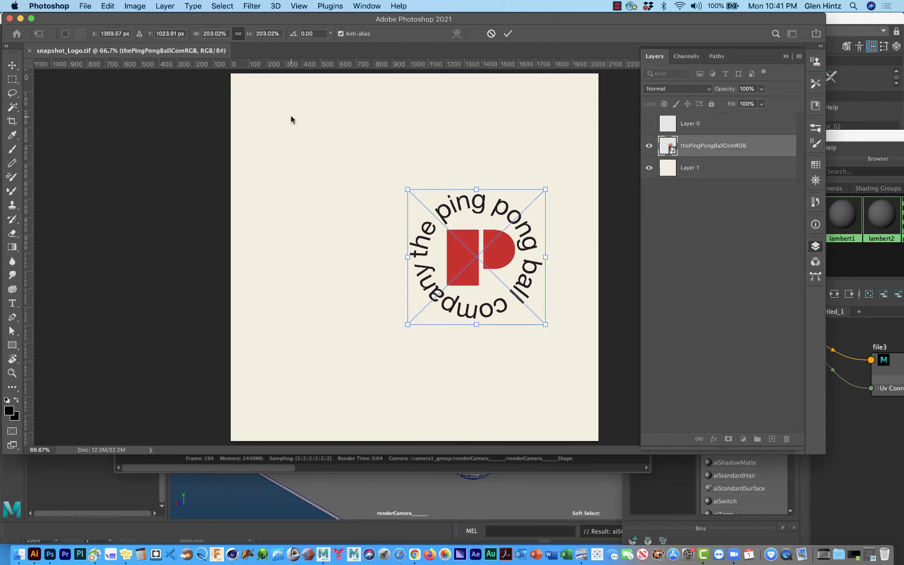
left_click(238, 37)
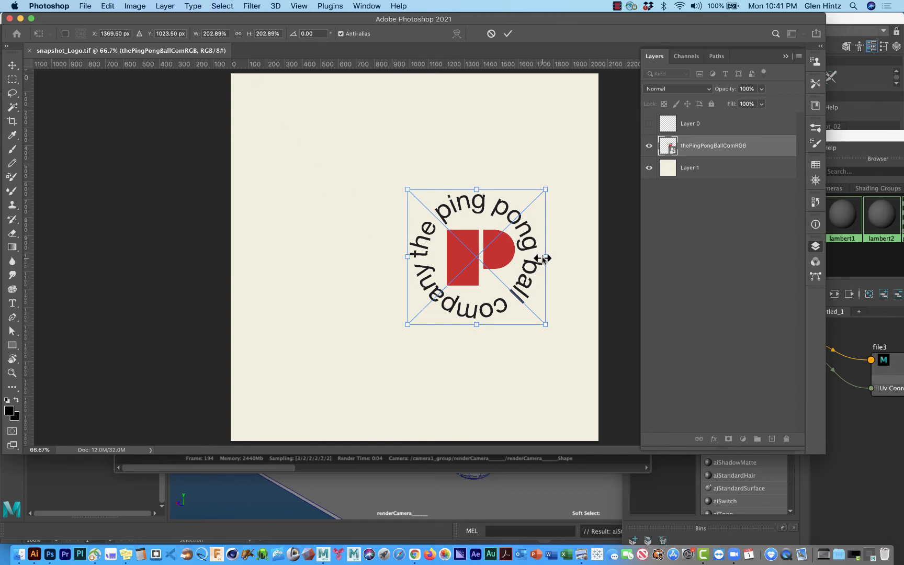
left_click_drag(545, 256, 508, 256)
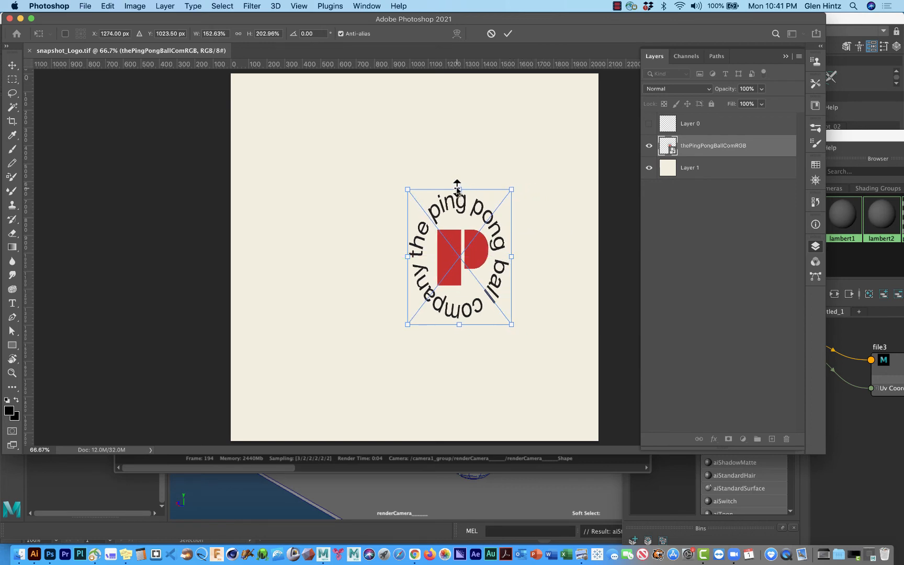
Step: Resize the logo to about 141% width and 226% height and apply the transform at about X 1346 px, Y 800 px
left_click_drag(458, 188, 458, 174)
left_click_drag(453, 242, 424, 216)
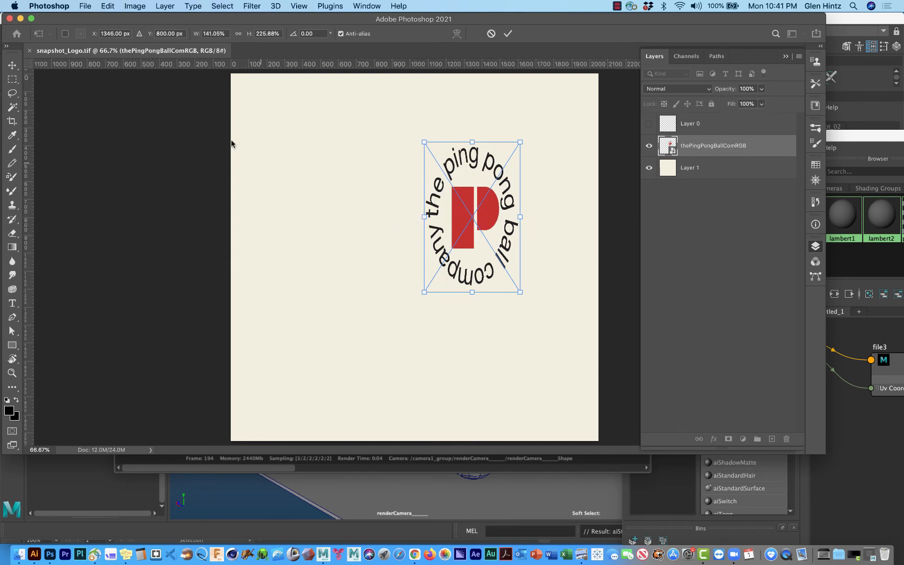
right_click(451, 212)
left_click(463, 212)
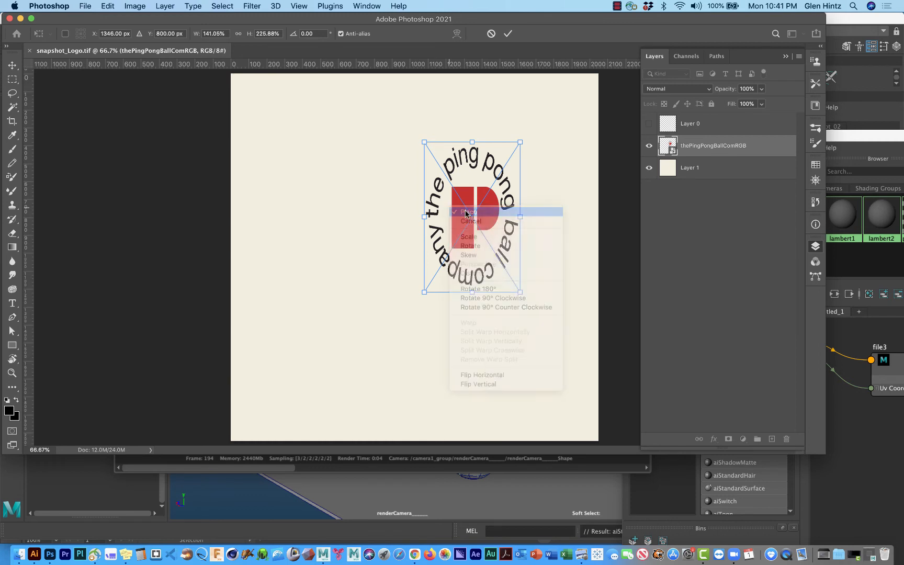
Step: Save the resized logo in snapshot_Logo.tif and switch to Maya
left_click(86, 5)
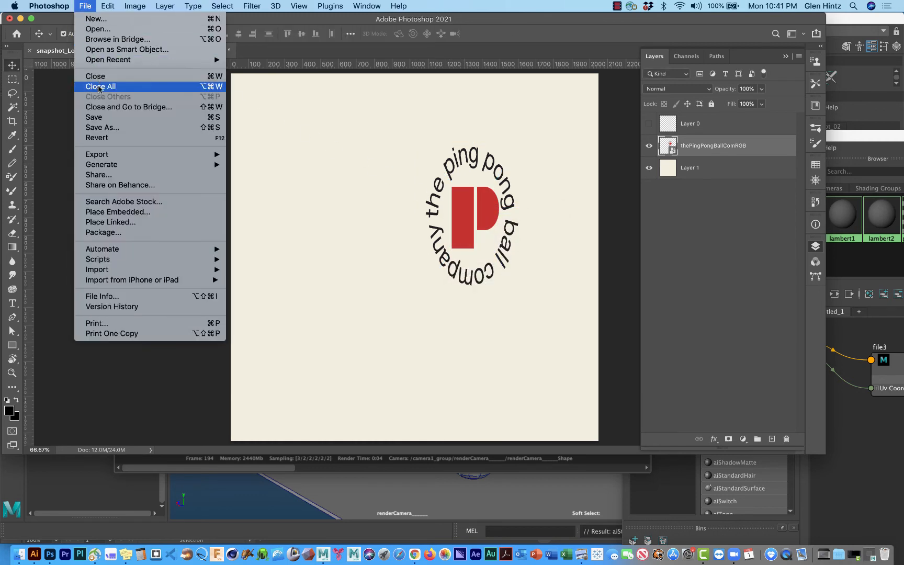
left_click(95, 116)
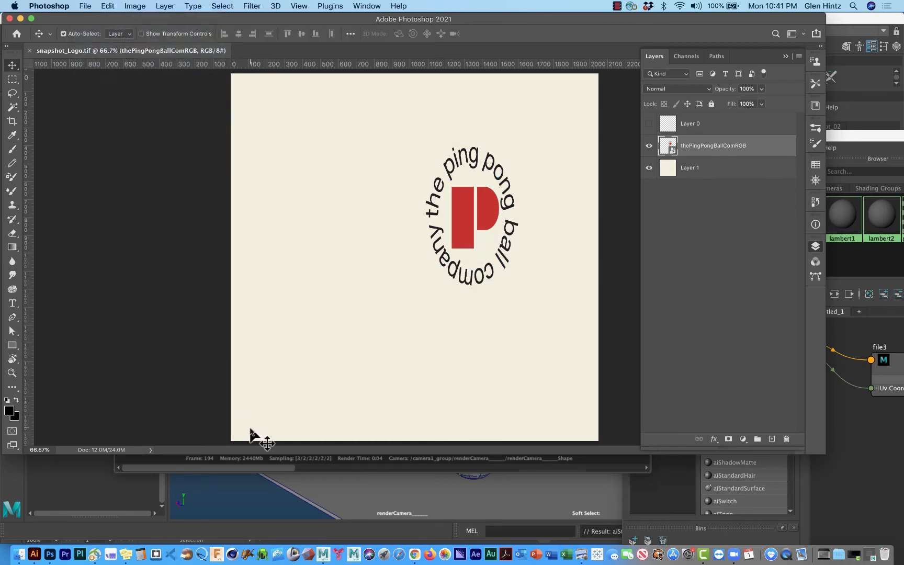
left_click(220, 487)
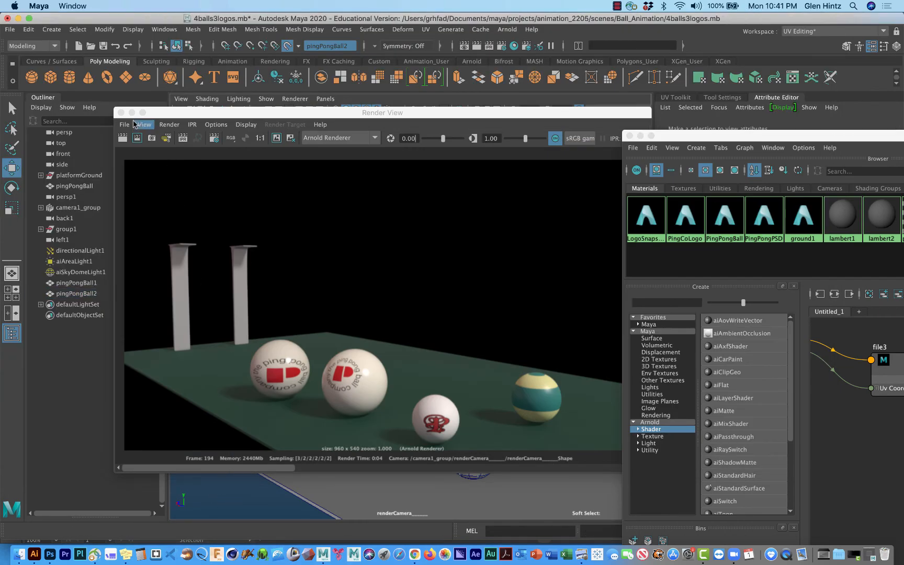
Step: Minimize the Hypershade window and select pingPongBall2 in the Outliner, keeping the Render View clear of the Attribute Editor
left_click_drag(157, 114, 83, 19)
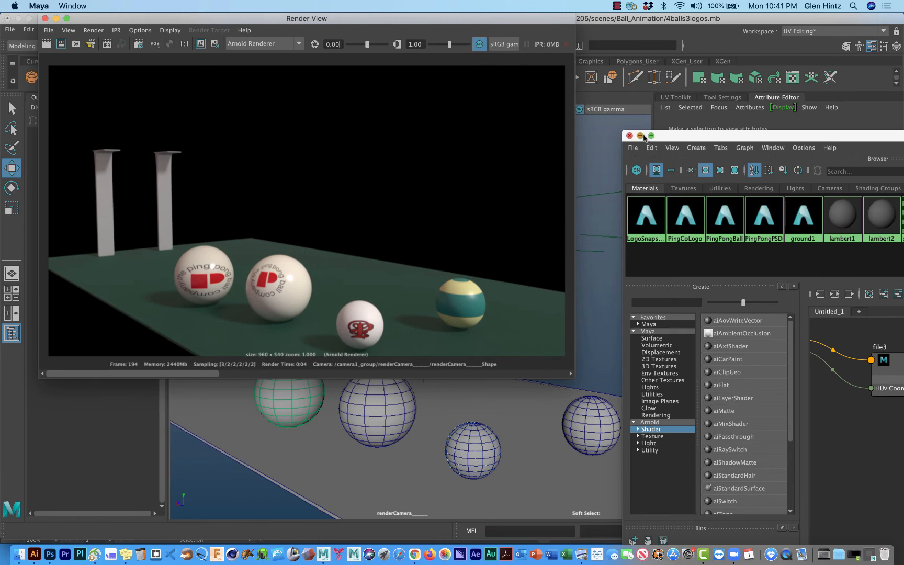
left_click(641, 136)
left_click(293, 391)
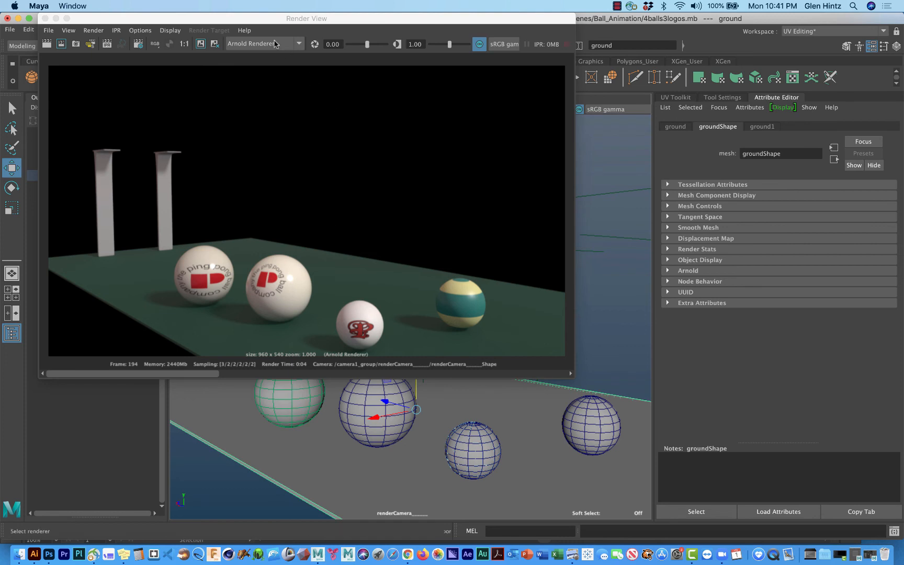
left_click_drag(208, 21, 341, 21)
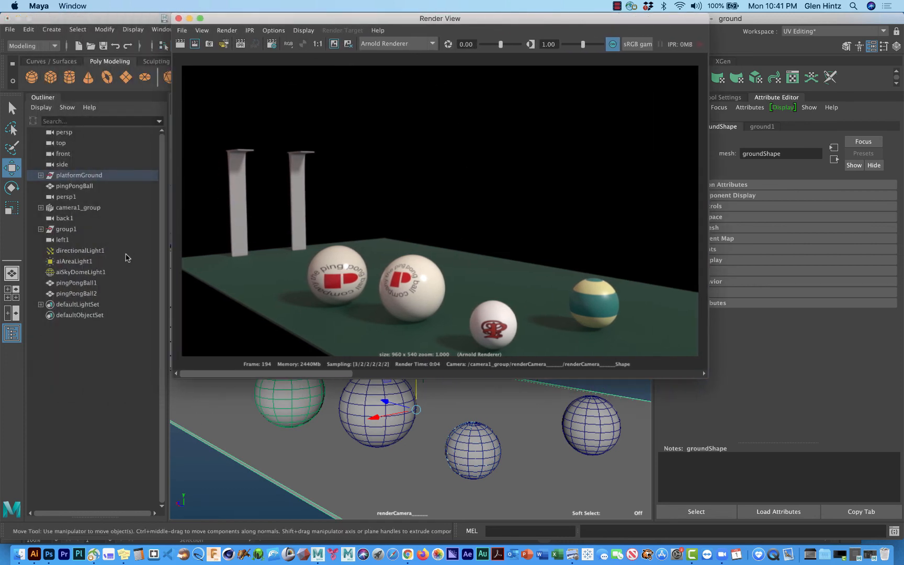
left_click(73, 294)
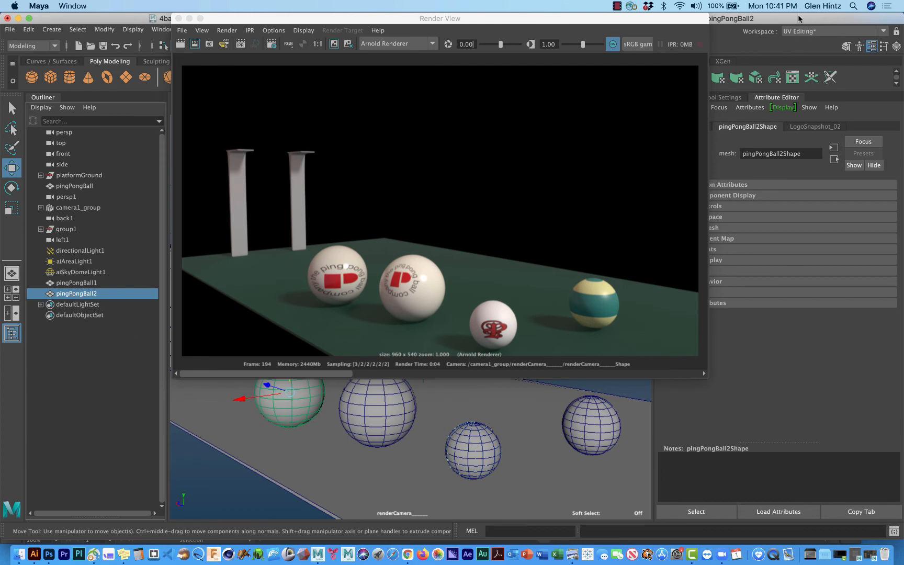
left_click_drag(668, 17, 560, 17)
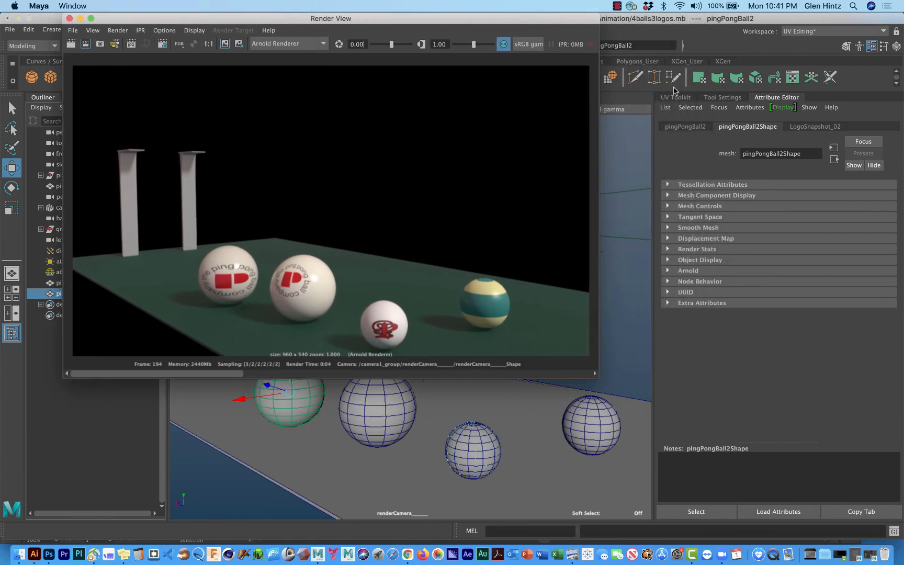
Step: Open the file3 texture connected to the base color of LogoSnapshot_02 in the Attribute Editor and reload the snapshot_Logo.tif image
left_click(844, 21)
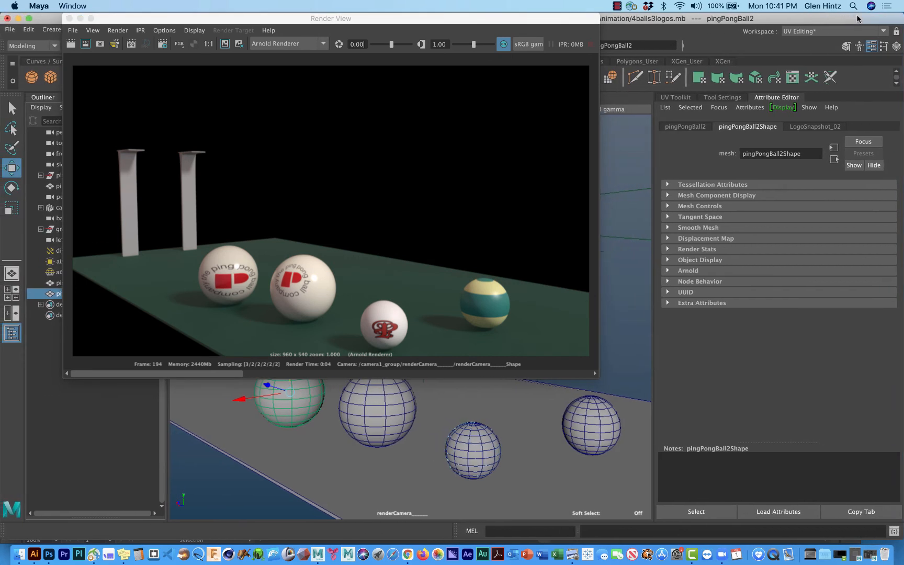
left_click(762, 94)
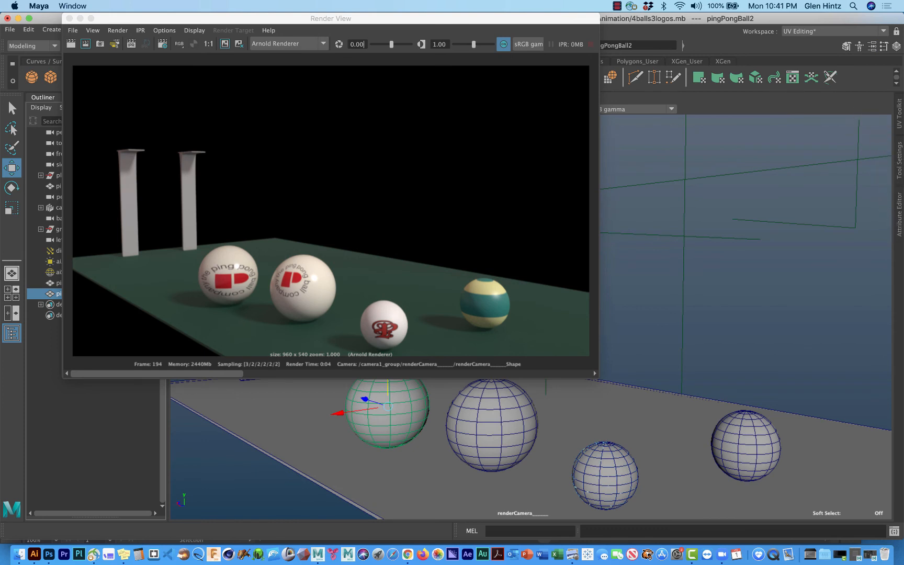
left_click(899, 219)
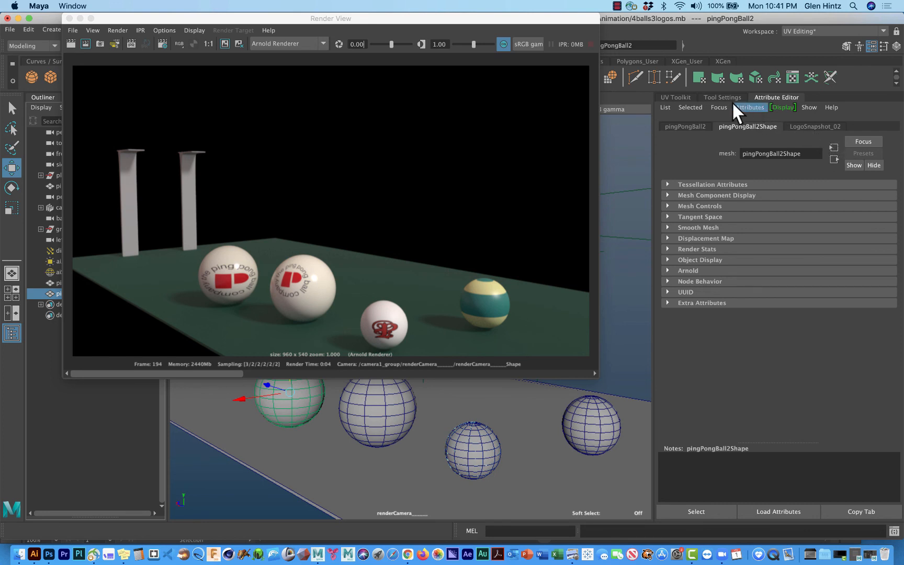
left_click(814, 126)
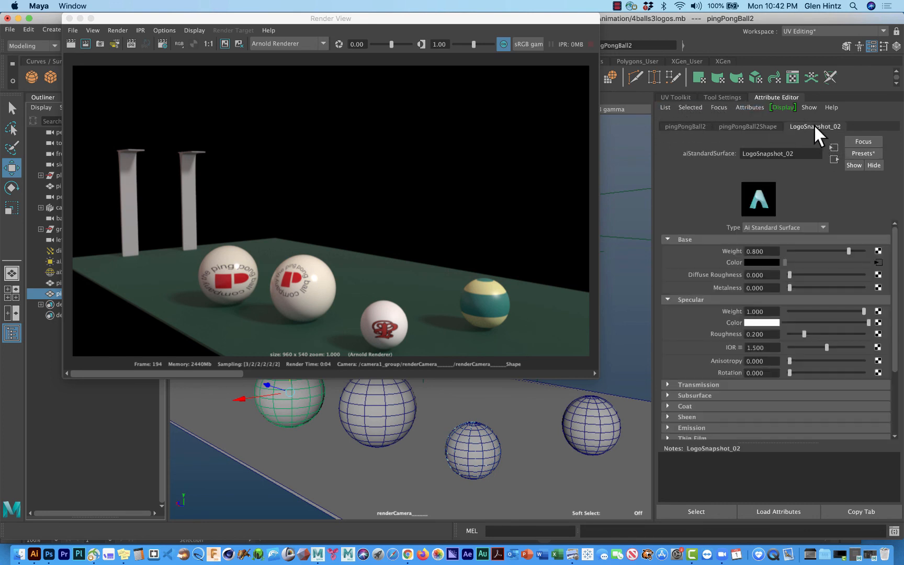
left_click(878, 262)
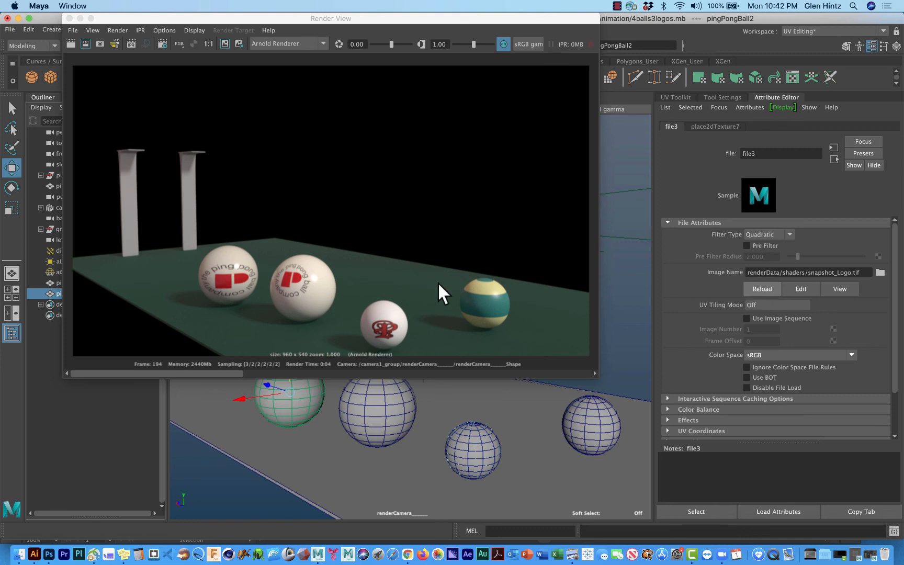
Step: Render a region around pingPongBall2 in the Render View and re-render the whole current frame
left_click(248, 305)
left_click_drag(250, 306, 167, 228)
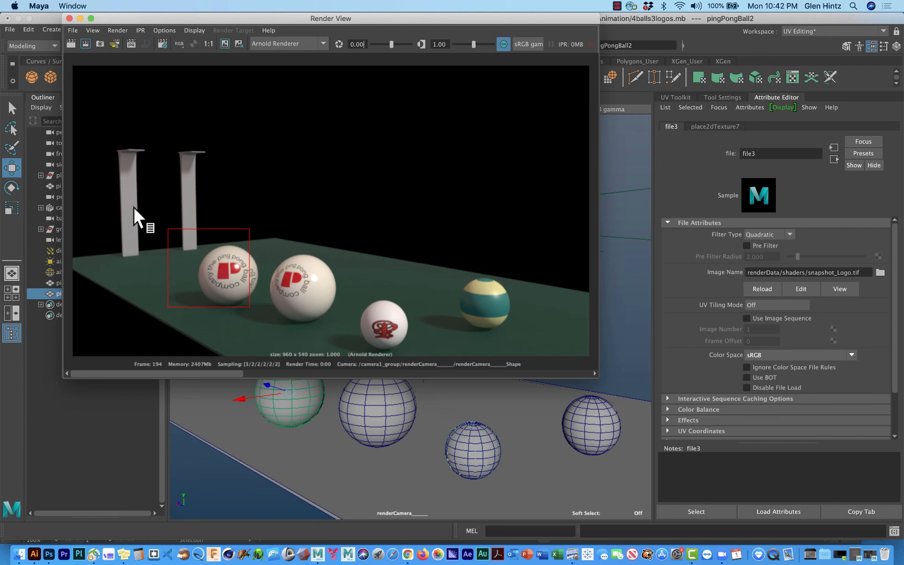
left_click(67, 40)
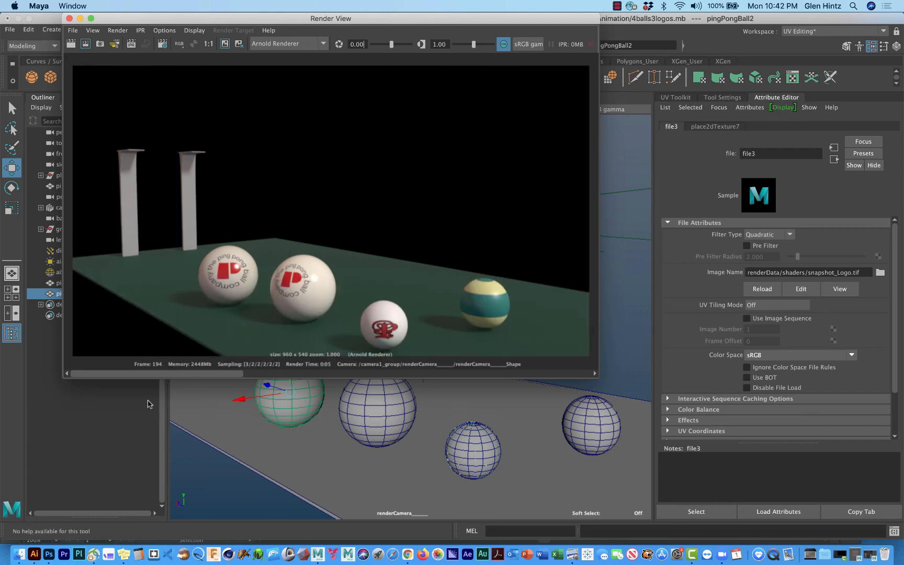
Step: Switch to Photoshop and free-transform the thePingPongBallComRGB layer to about 117% width, keeping its height, and apply it at about X 1353 px
left_click(49, 555)
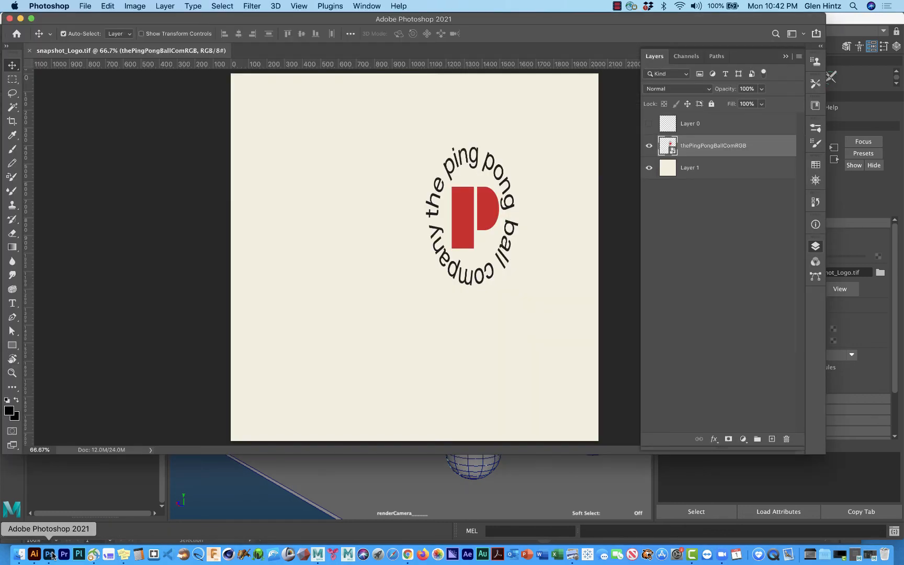
left_click(501, 248)
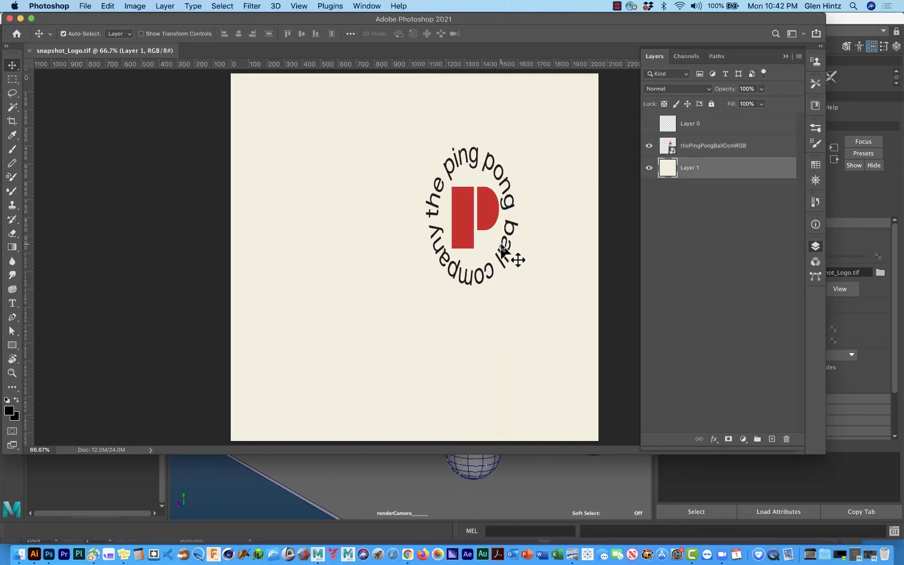
left_click(699, 148)
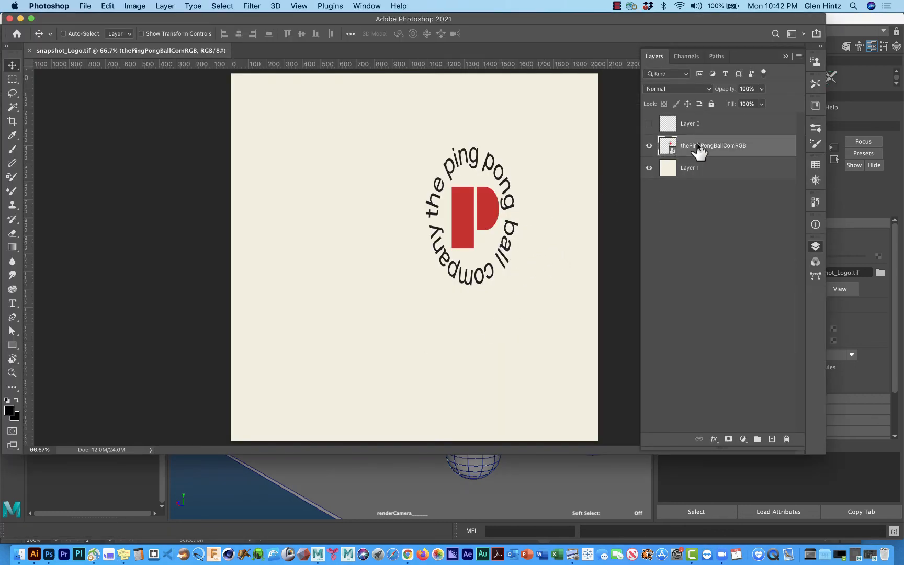
key("super+t")
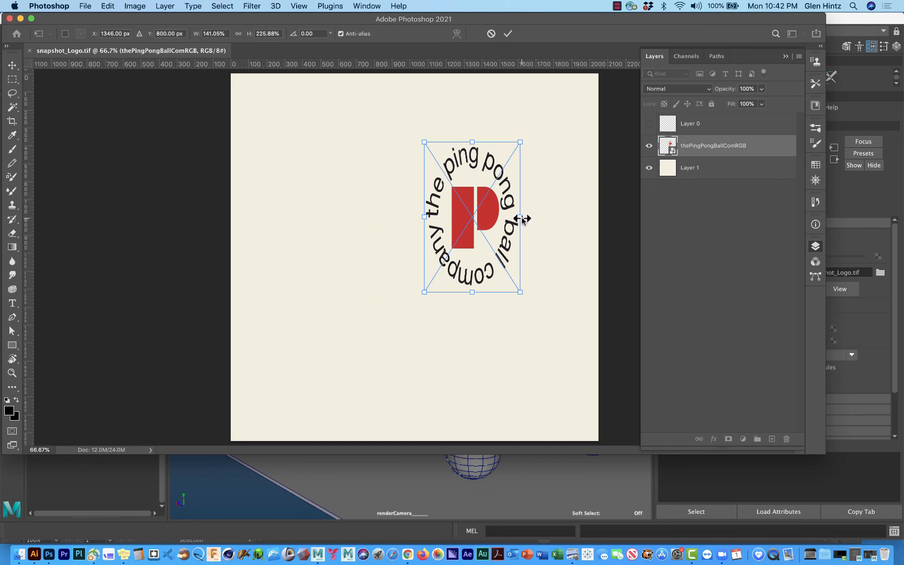
left_click_drag(522, 219, 437, 216)
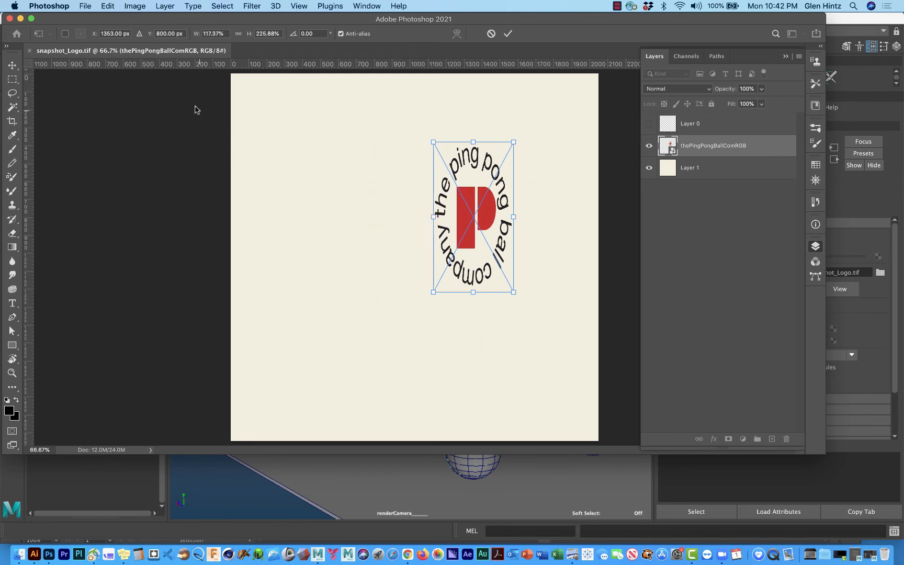
right_click(491, 255)
left_click(507, 255)
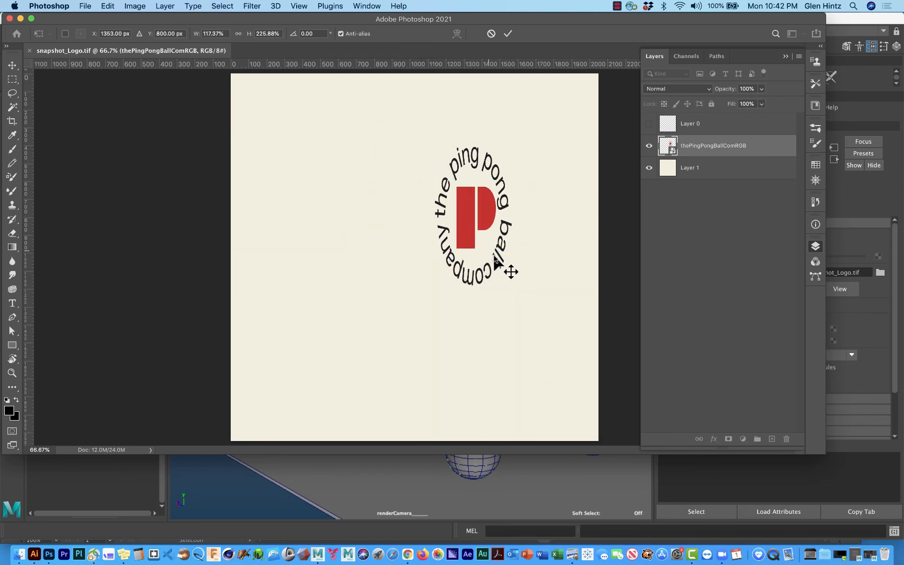
Step: Save the narrowed logo in snapshot_Logo.tif and return to Maya
left_click(83, 6)
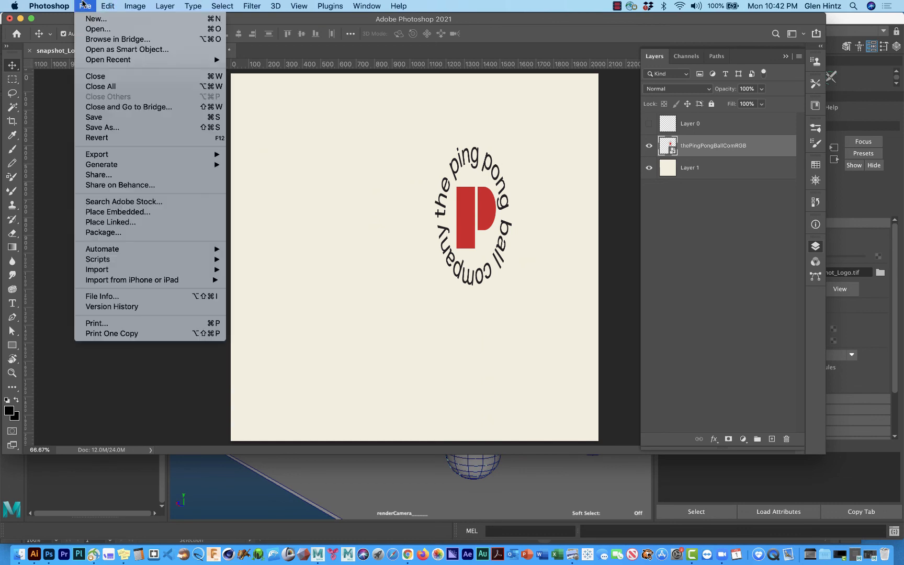
left_click(99, 124)
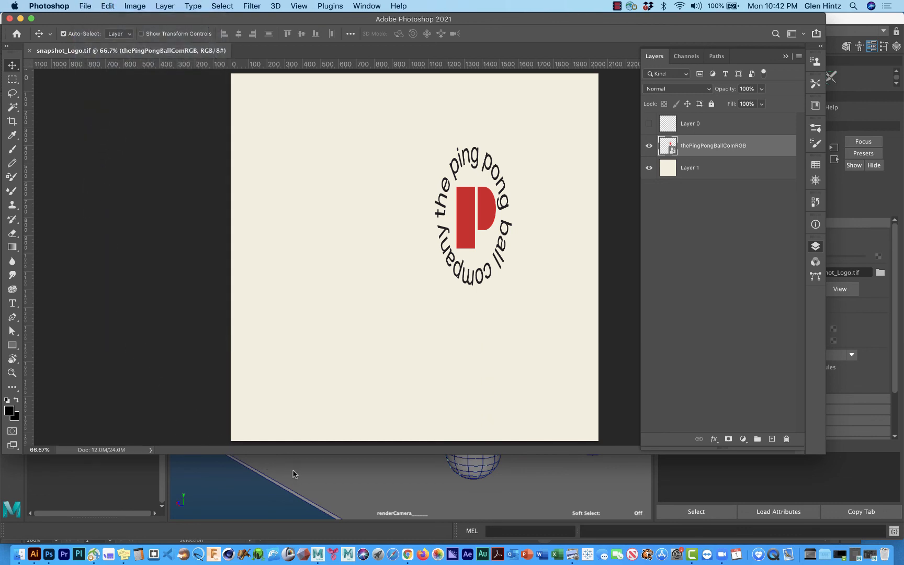
left_click(236, 485)
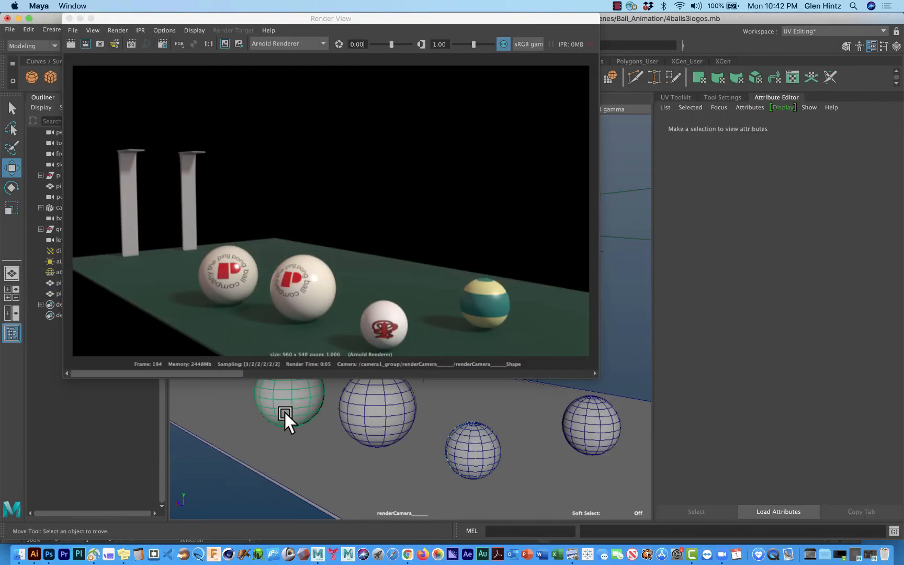
Step: Reload the snapshot_Logo.tif base color texture of pingPongBall2's material and render the region around that ball
left_click(285, 410)
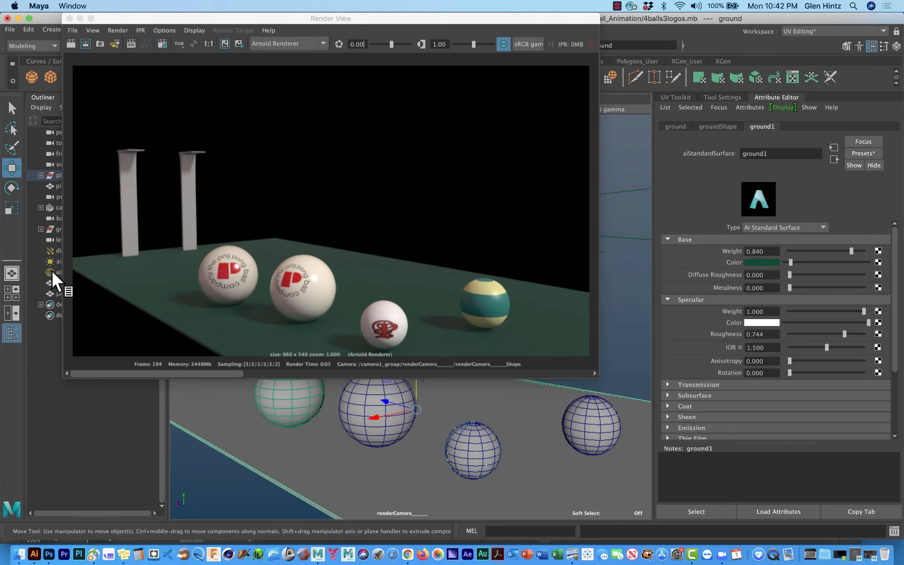
left_click_drag(162, 19, 267, 28)
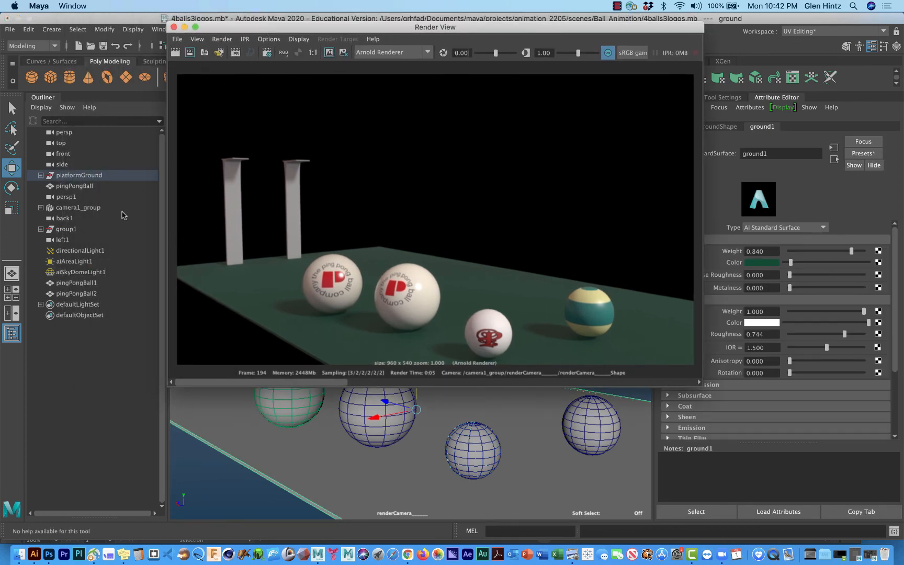
left_click(79, 294)
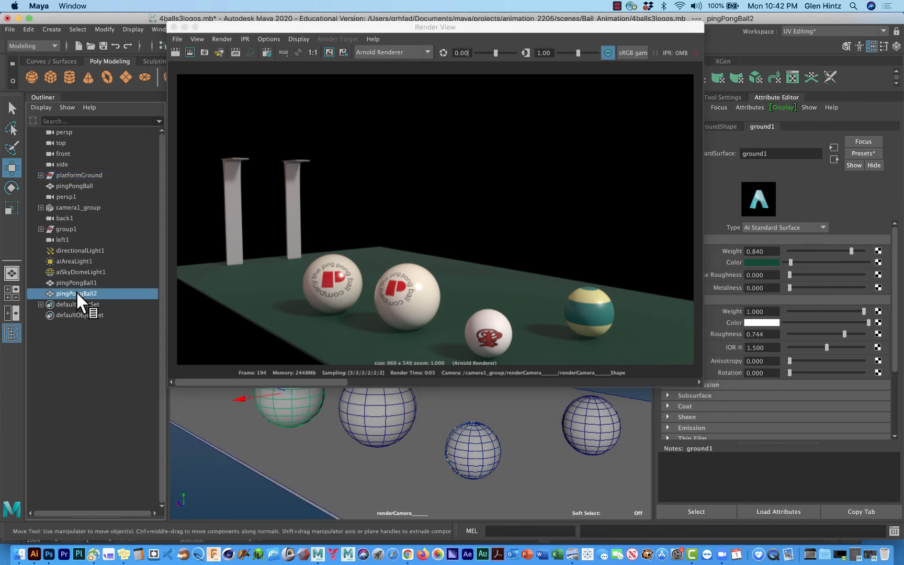
left_click(877, 262)
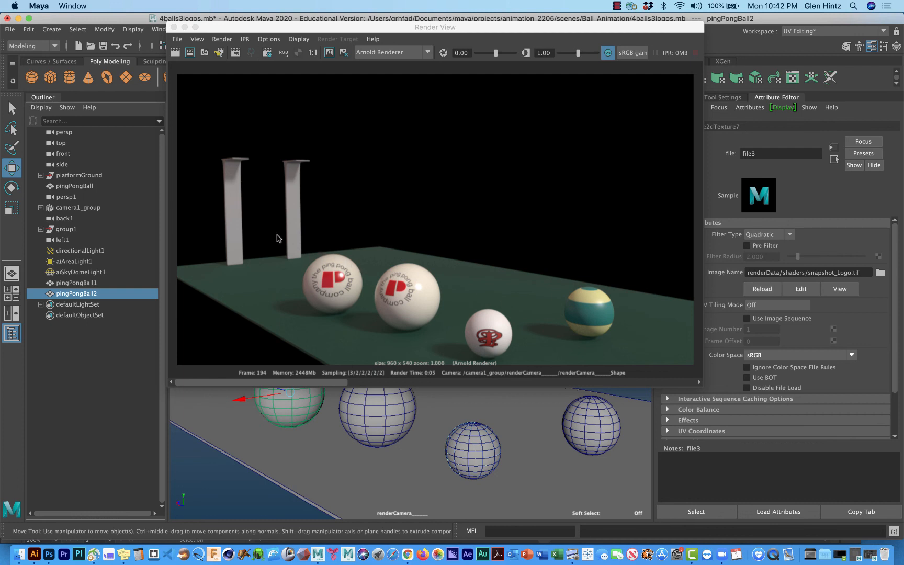
left_click_drag(278, 236, 366, 320)
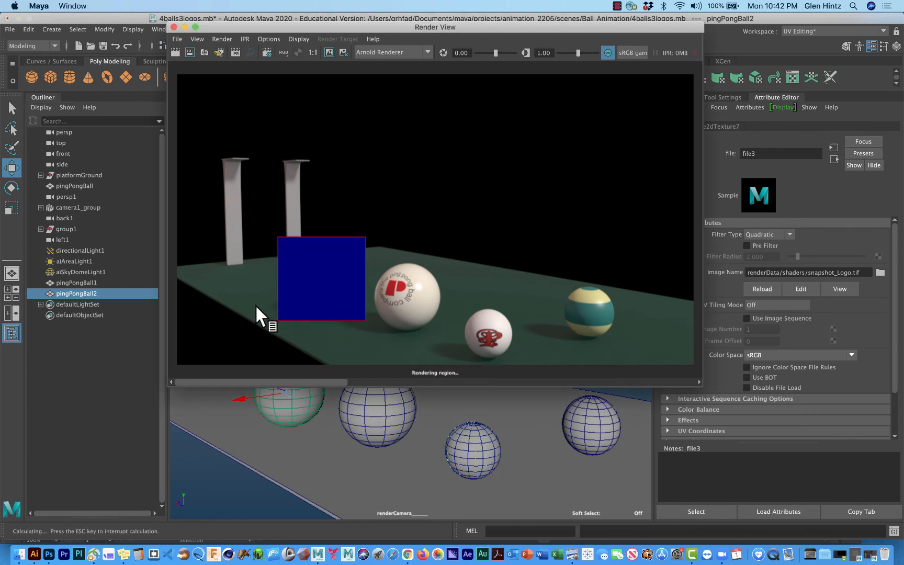